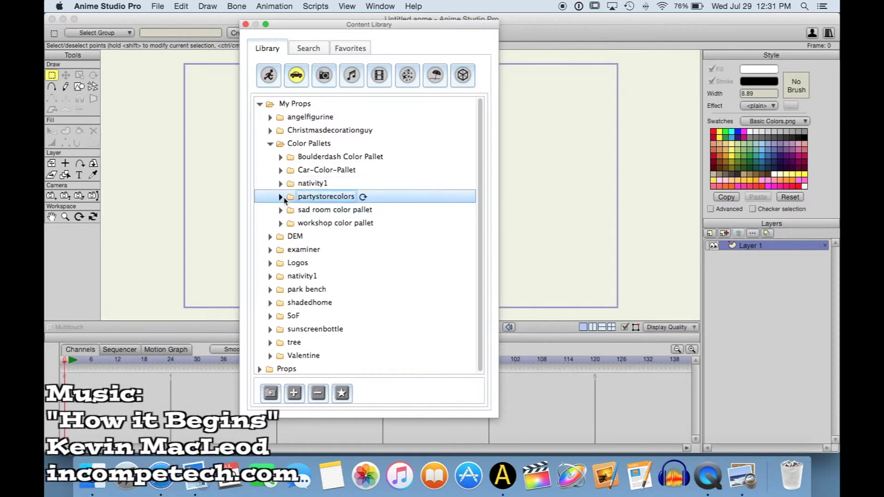
Import the partystorecolors palette and add a vector layer named wall
double_click(318, 197)
left_click(246, 24)
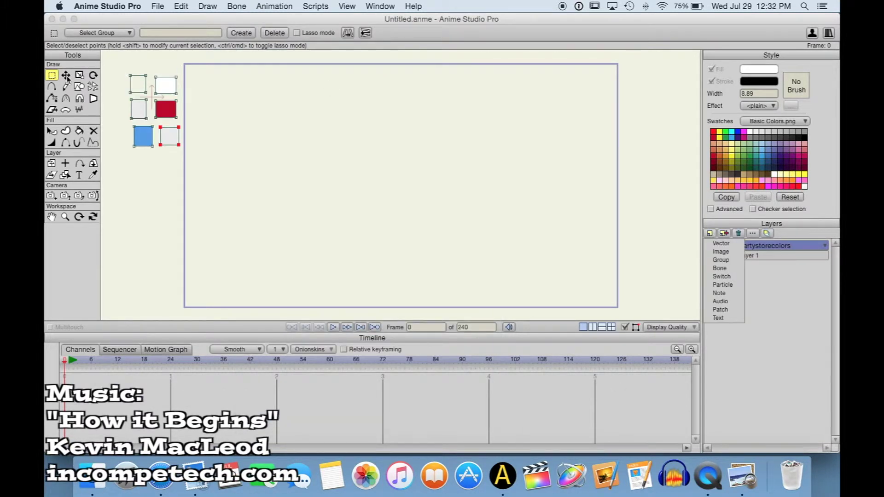
left_click(79, 87)
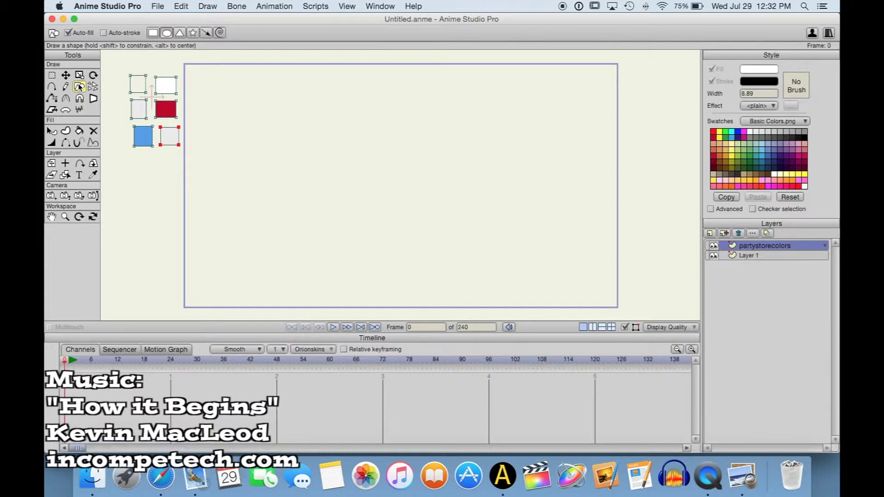
left_click(710, 233)
left_click(723, 267)
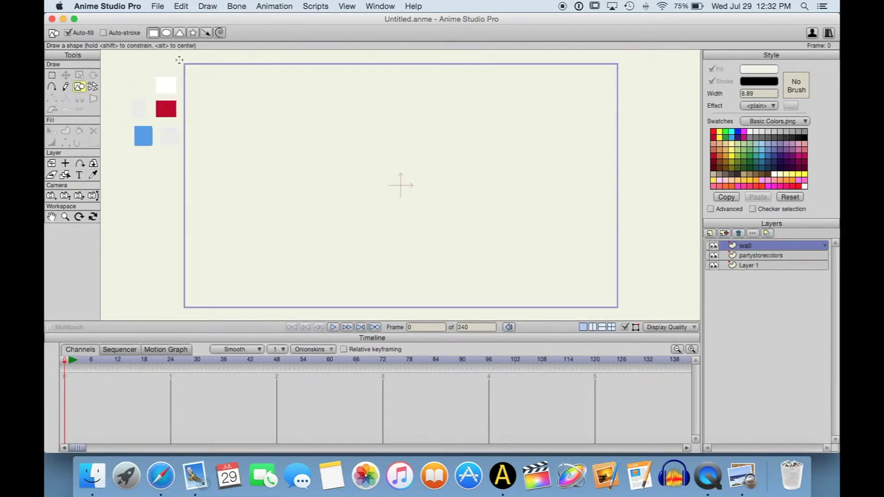
left_click(554, 357)
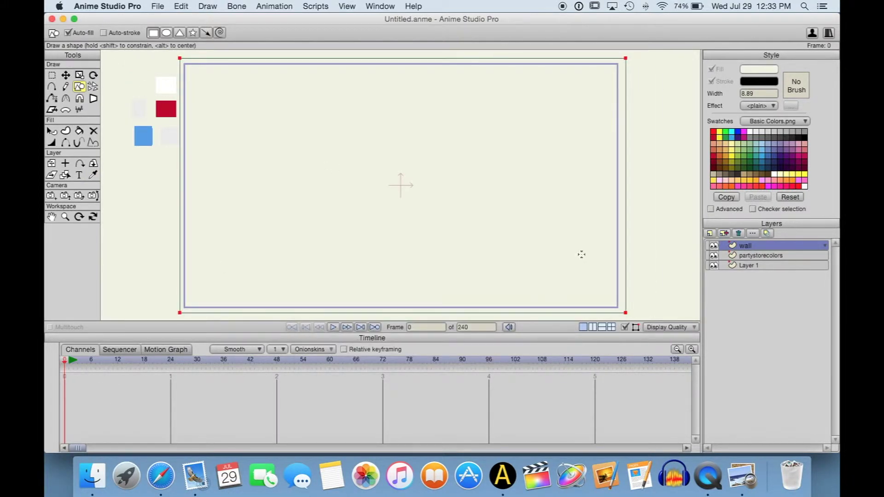
Add a door layer and move the tall door rectangle into place
left_click(717, 244)
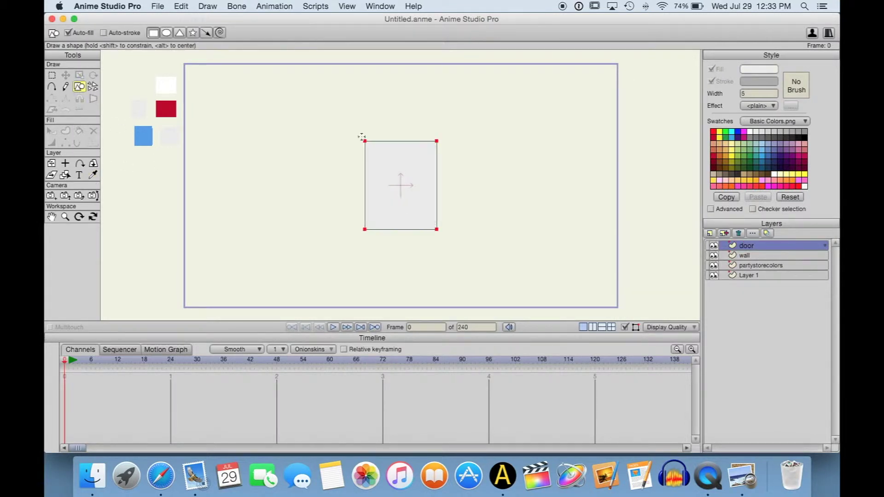
key("t")
left_click_drag(430, 202, 391, 202)
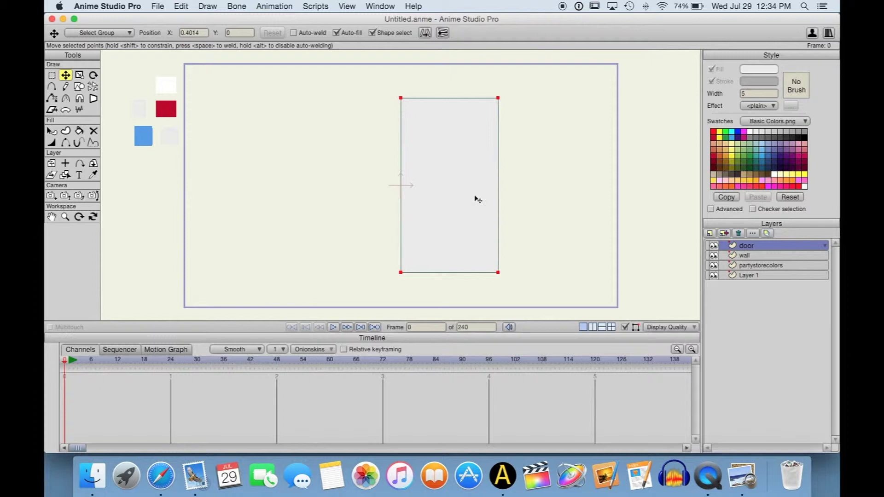
left_click(80, 87)
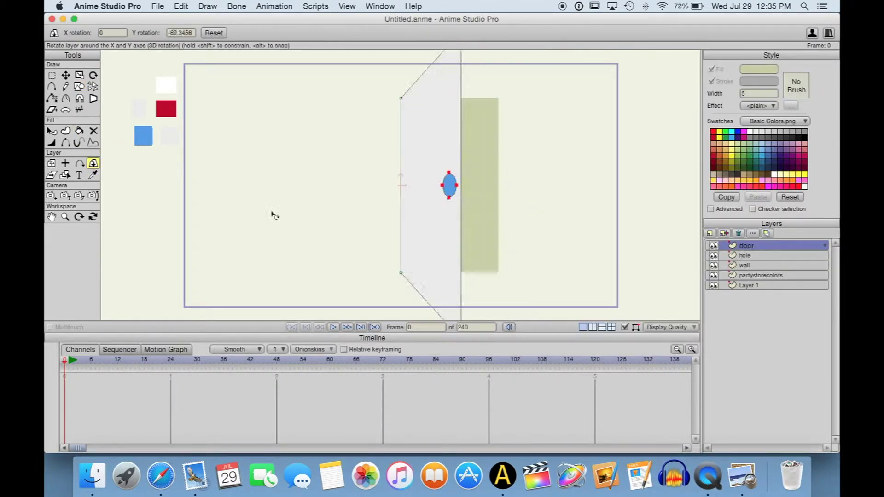
Group door and hole as dressingroom and make two side-by-side copies of it
key("super+z")
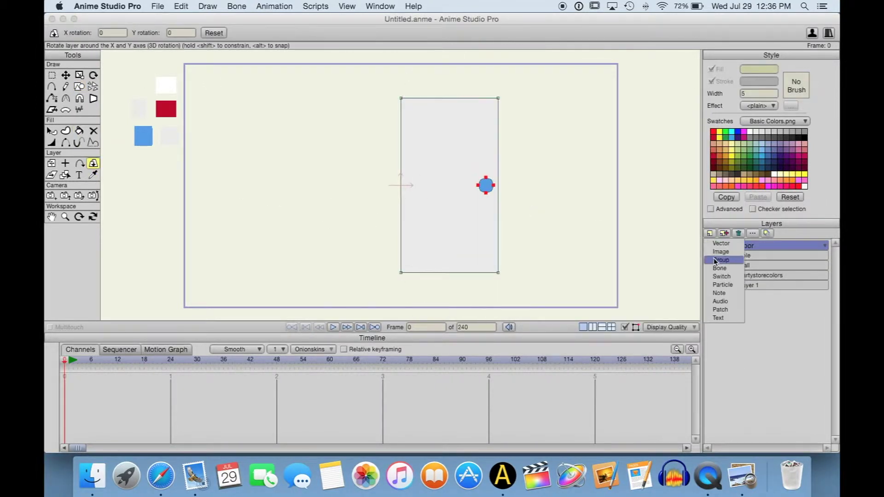
left_click(715, 261)
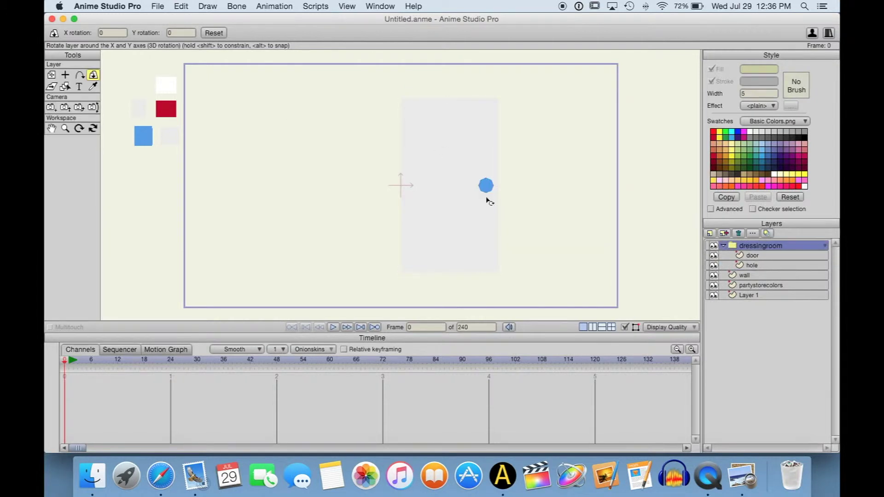
key("t")
key("super+d")
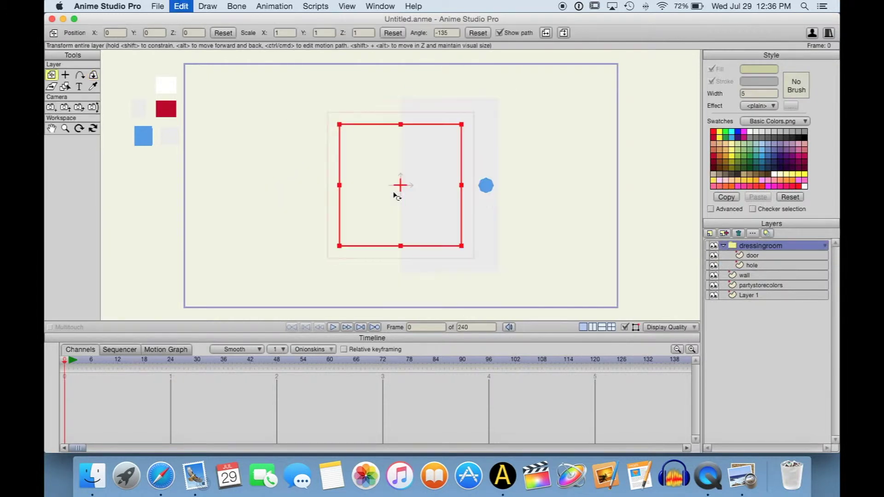
left_click_drag(392, 192, 545, 237)
key("super+d")
Inside the dressingroom group, add a new vector layer named floor
left_click(723, 265)
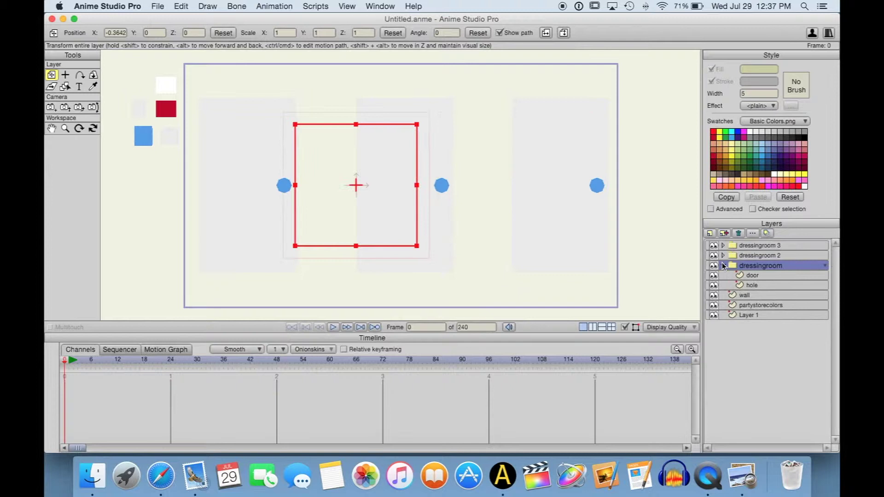
left_click(752, 285)
left_click(759, 69)
key("Escape")
type("floor")
key("Return")
Group the floor and hole layers into a new group named room
left_click(752, 296, "shift")
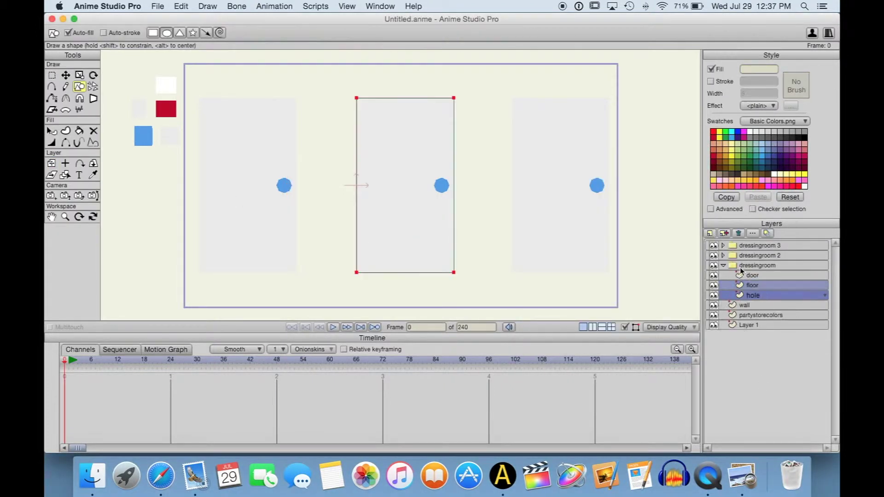
key("super+g")
double_click(765, 286)
type("room")
key("Return")
Hide the door layer and fill the floor rectangle to make the floor band
left_click(713, 275)
left_click(760, 295)
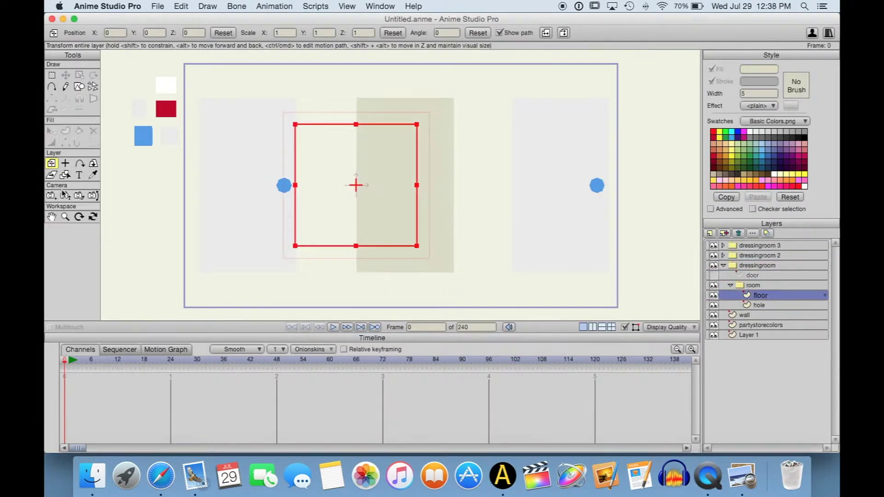
key("p")
left_click(759, 69)
key("Escape")
left_click(759, 70)
type("BBBCAC")
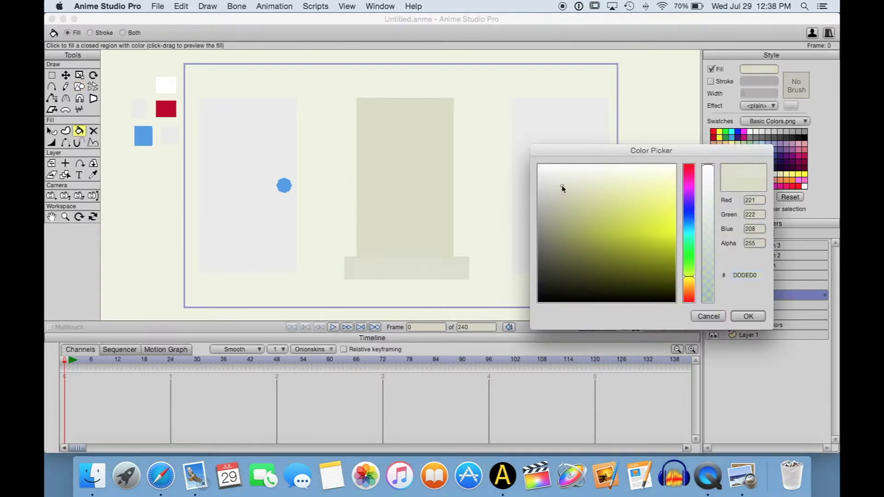
key("Return")
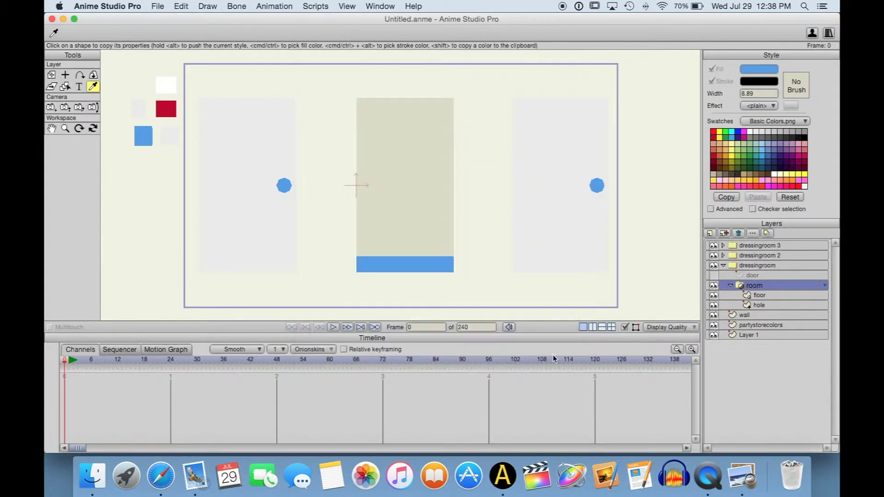
key("i")
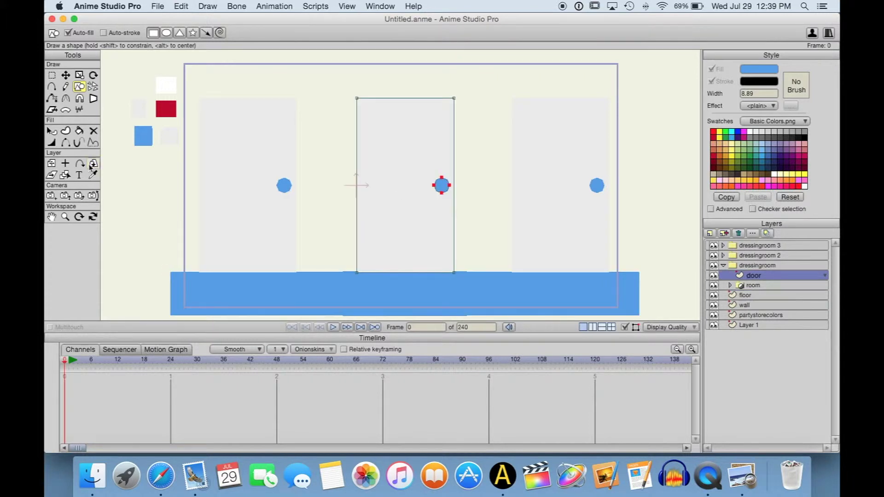
left_click(93, 164)
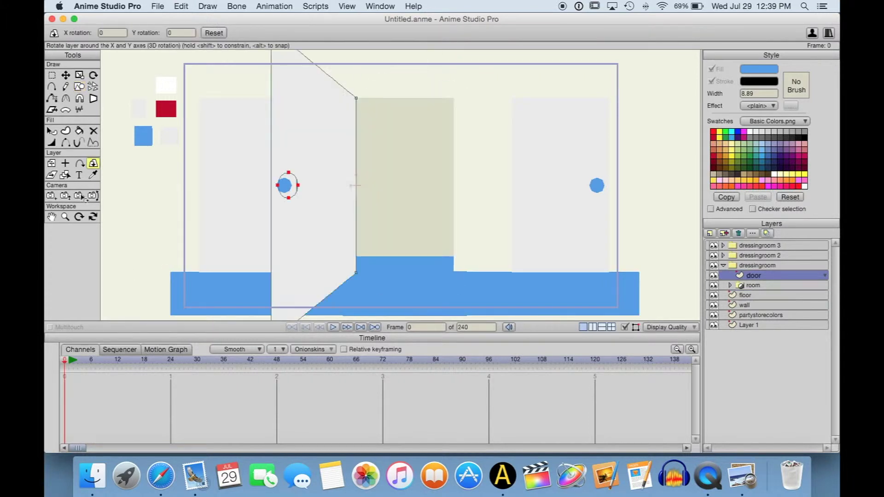
Save the scene as dressingroom.anme
key("super+s")
type("dressingroom")
key("Return")
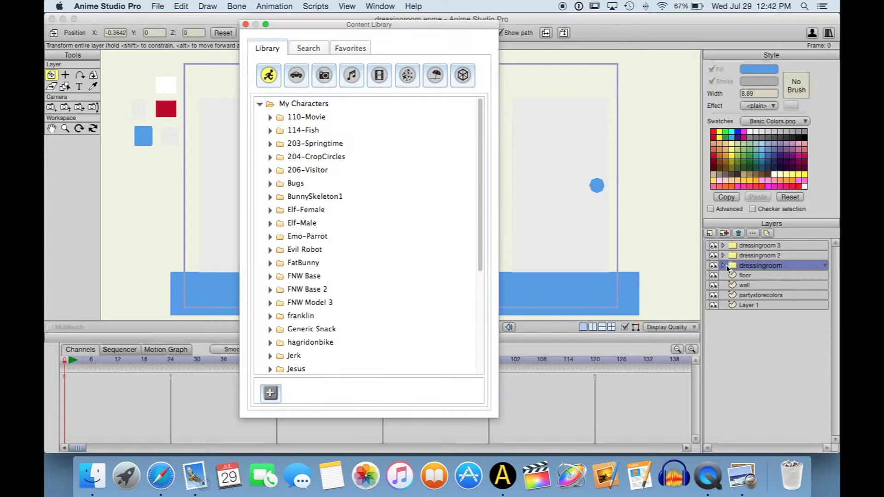
Add the Elf-Female and Elf-Male characters from the Content Library
double_click(305, 209)
double_click(302, 223)
left_click(245, 24)
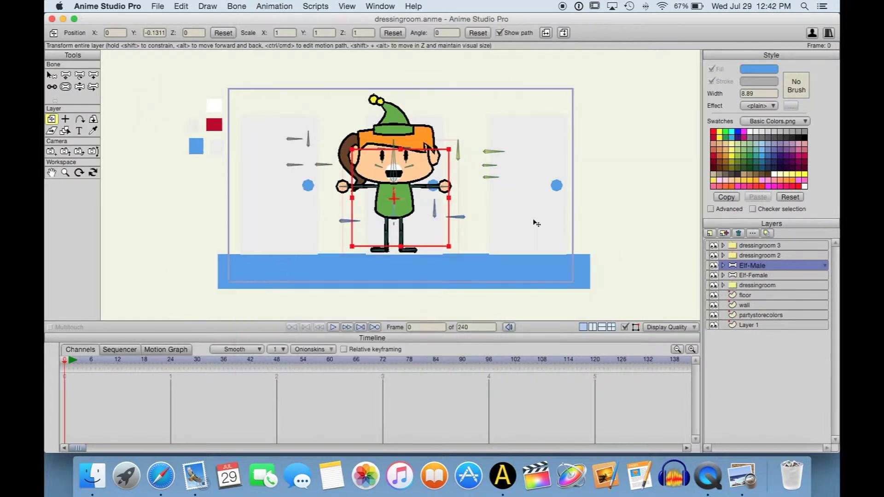
Set the scale of both Elf-Male and Elf-Female to .45
type(".45")
key("Tab")
type(".45")
key("Return")
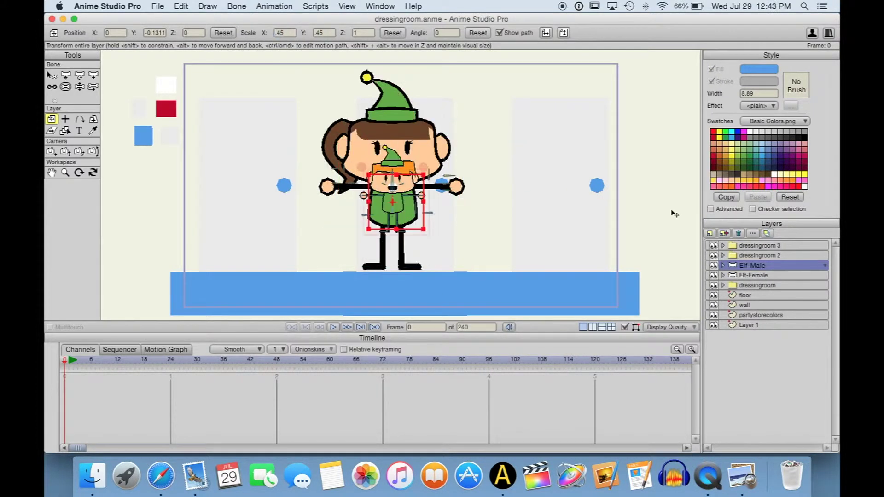
left_click(755, 276)
type(".45")
key("Tab")
type(".45")
Place the male elf on the female elf's head
mouse_move(409, 168)
left_mouse_down()
mouse_move(341, 115)
mouse_move(411, 115)
mouse_move(415, 164)
left_mouse_up()
left_click(753, 275)
left_click(754, 263)
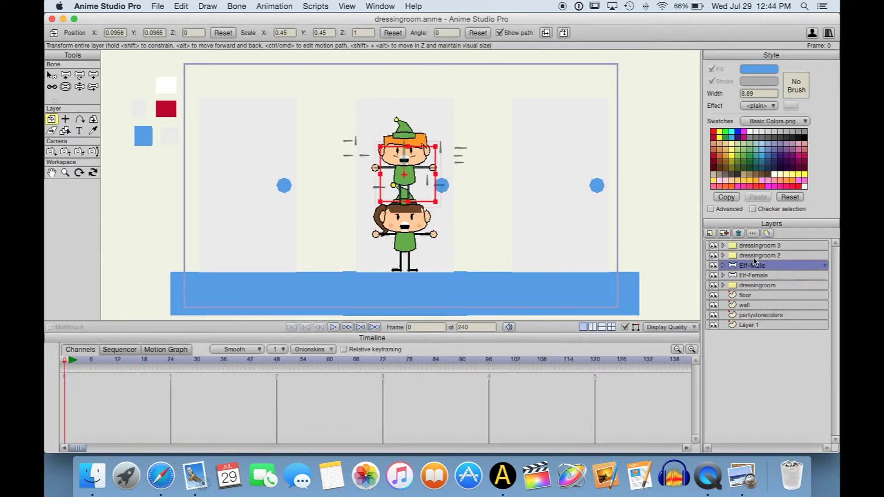
Add a red coat layer and import Santa 1, moving it off to the left
left_click(715, 243)
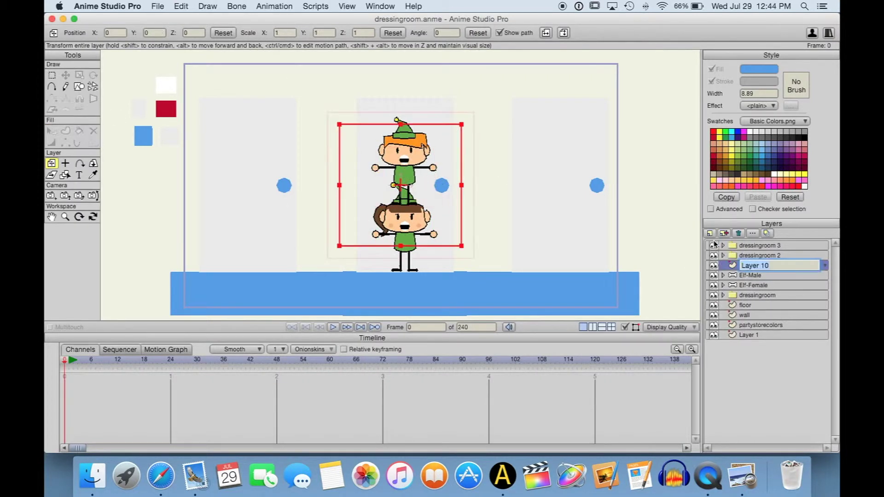
key("super+shift+l")
scroll(322, 207, "down", 5)
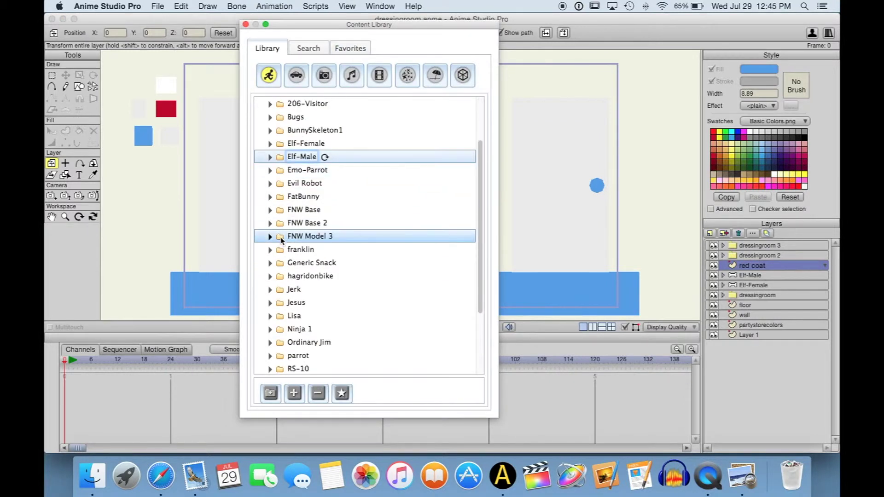
left_click(271, 318)
double_click(295, 314)
left_click_drag(424, 217, 79, 217)
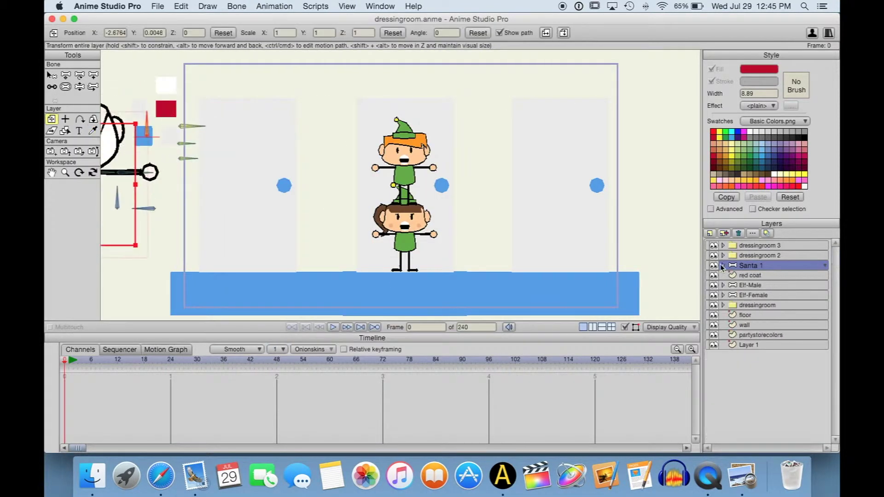
scroll(519, 225, "up", 3)
Stack the female elf on the male's head and select the red coat layer
key("a")
key("m")
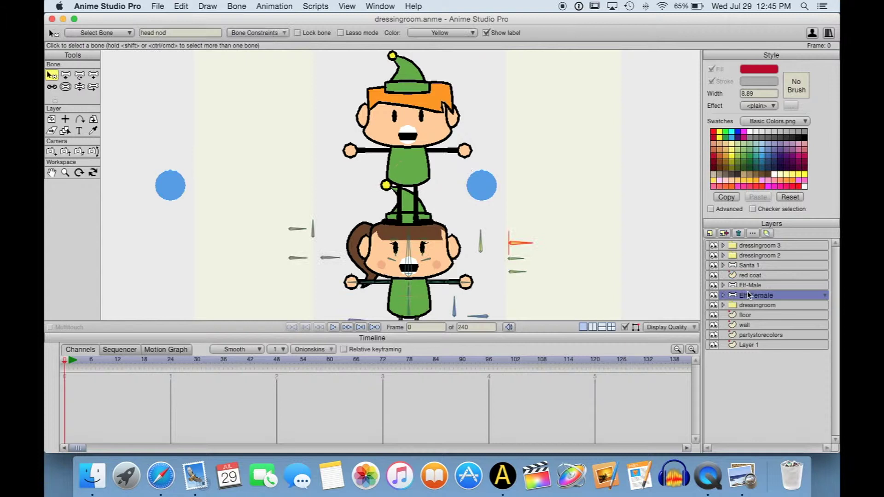
left_click_drag(408, 258, 408, 138)
scroll(620, 252, "down", 2)
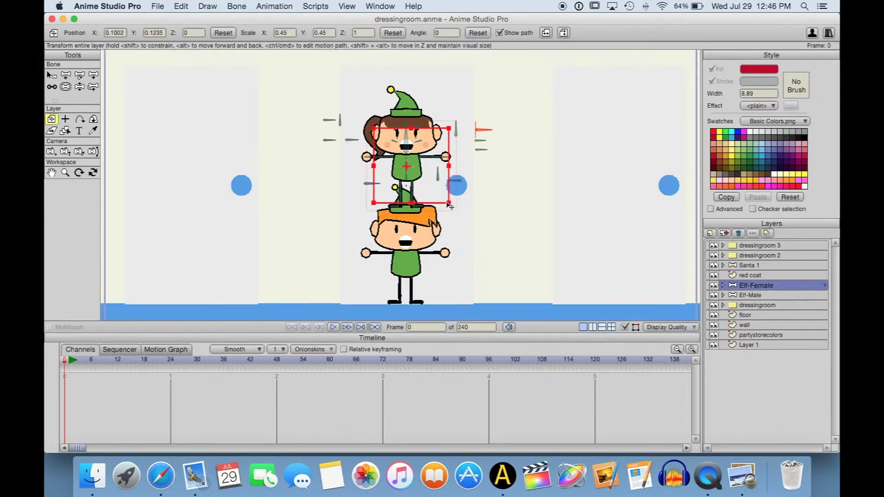
left_click(752, 276)
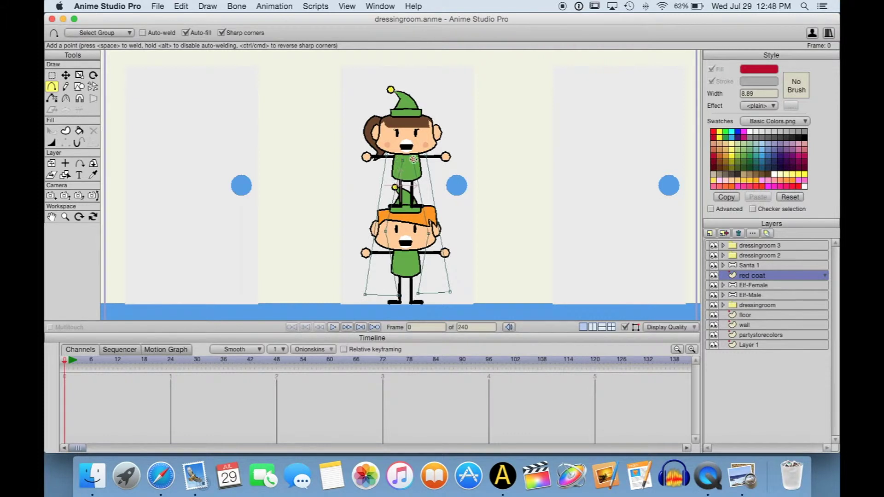
Paint both front panels of the coat shape crimson red over the stacked elves
left_click(746, 314)
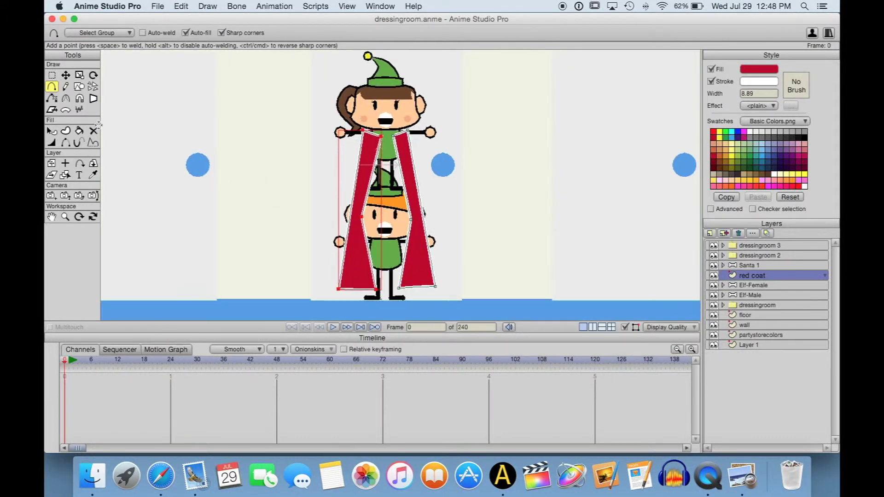
key("c")
key("t")
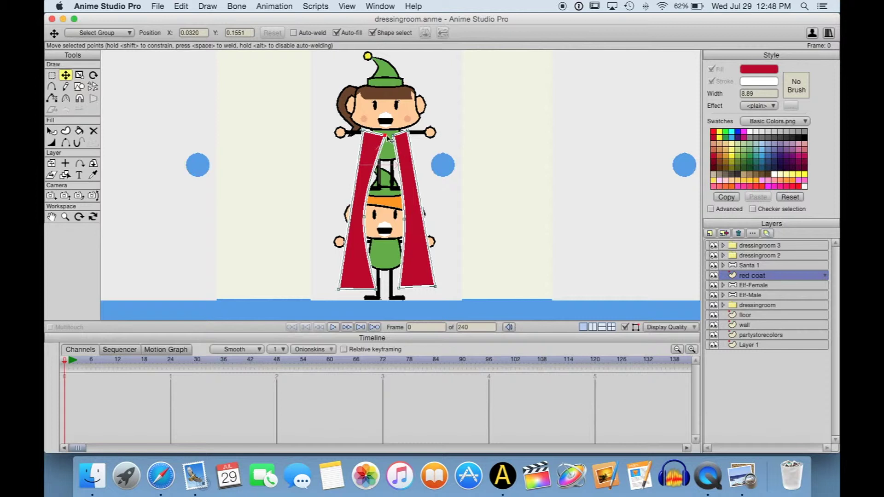
key("g")
key("c")
key("a")
scroll(325, 160, "up", 2)
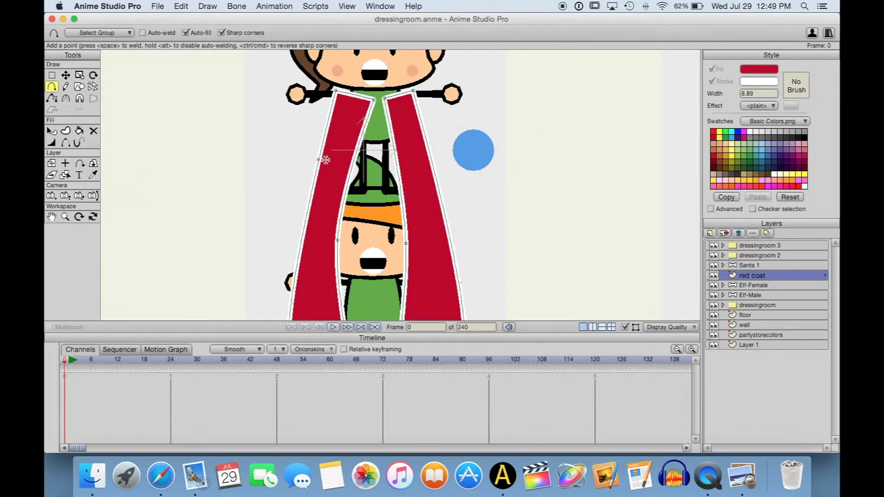
scroll(365, 121, "down", 3)
Create a trim layer and draw a closed white fur strip along the coat's front edge
key("g")
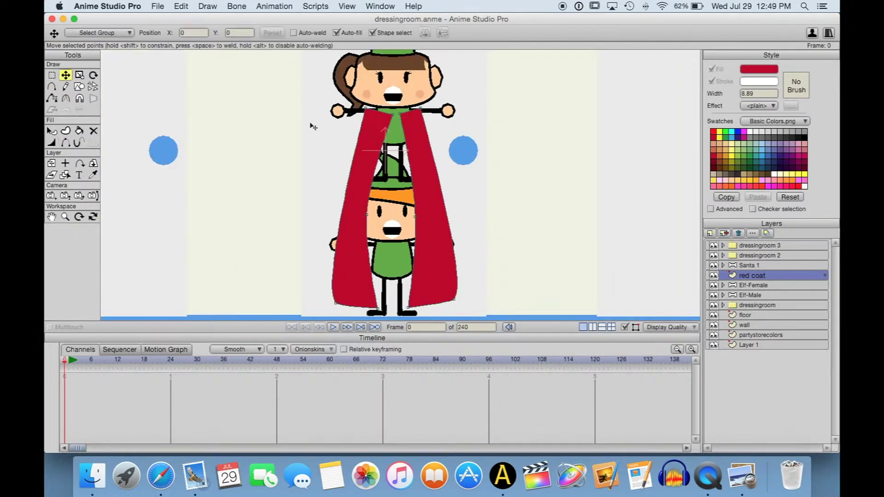
left_click(710, 233)
left_click(715, 246)
left_click(158, 6)
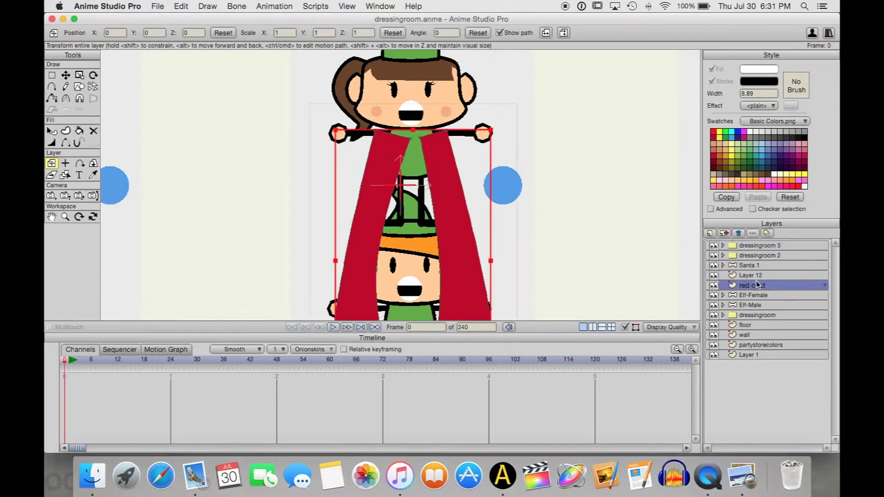
scroll(264, 249, "down", 1)
left_click(52, 87)
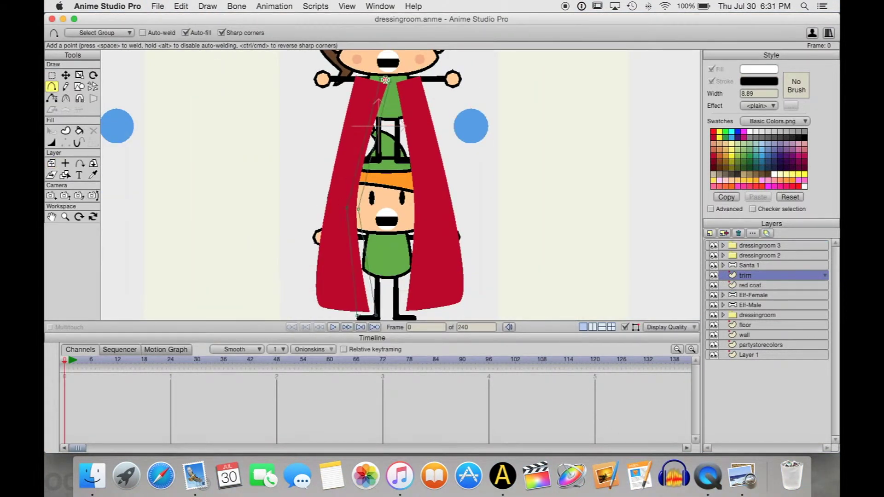
left_click(386, 79)
key("c")
scroll(575, 256, "down", 1)
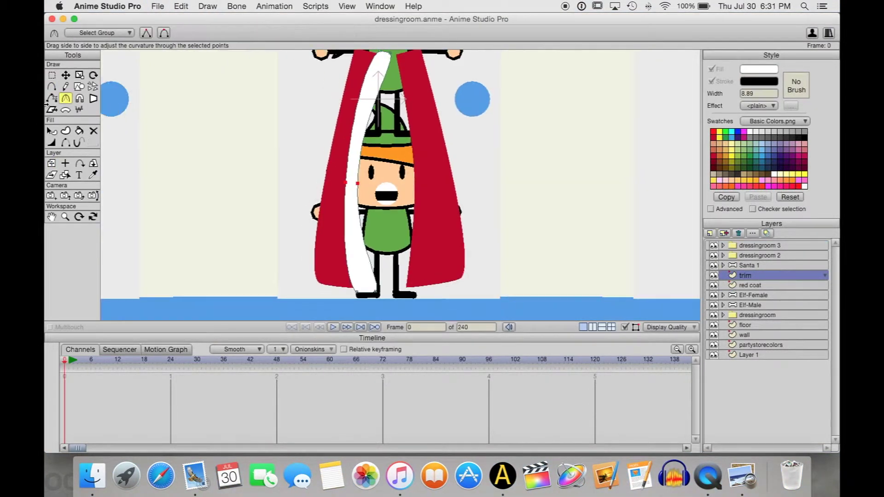
Copy, paste and flip the trim strip, moving the mirror onto the coat's right edge
key("t")
key("super+c")
key("super+v")
left_click(425, 33)
left_click_drag(240, 186, 294, 187)
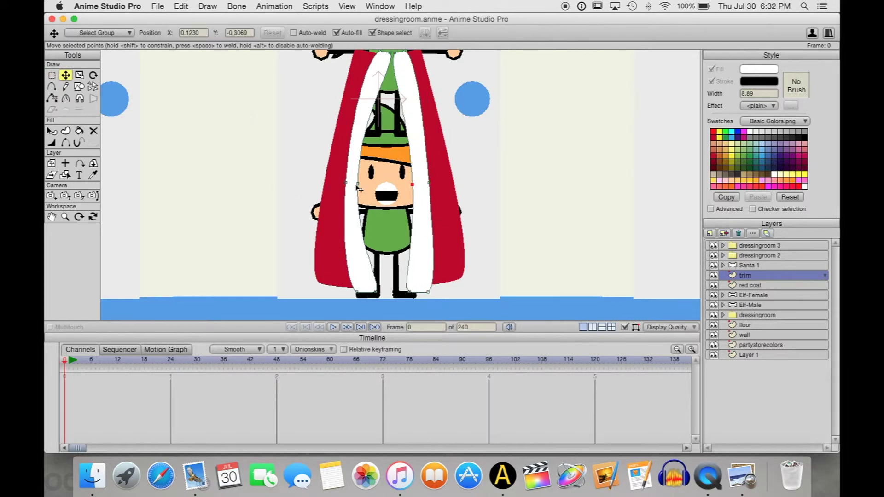
key("e")
scroll(350, 186, "down", 1)
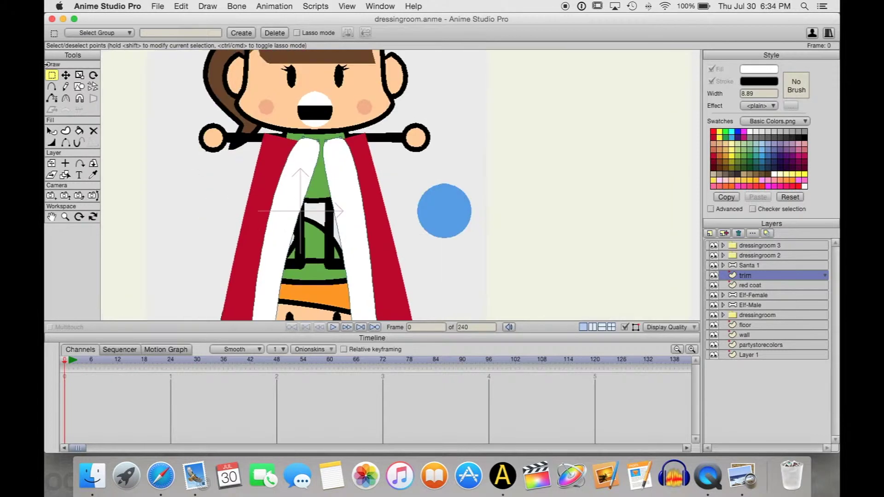
On a new sleeve layer, draw a closed red sleeve along the left arm
key("a")
key("e")
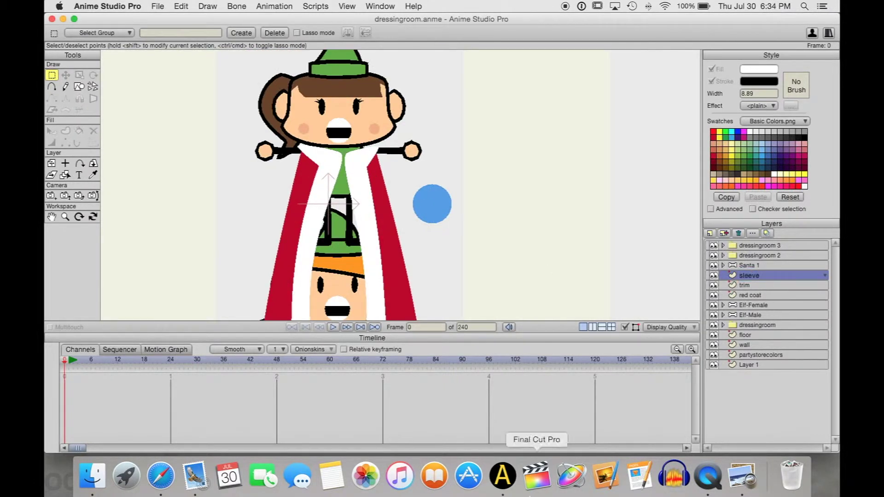
key("a")
left_click_drag(305, 147, 134, 146)
left_click(304, 152)
key("t")
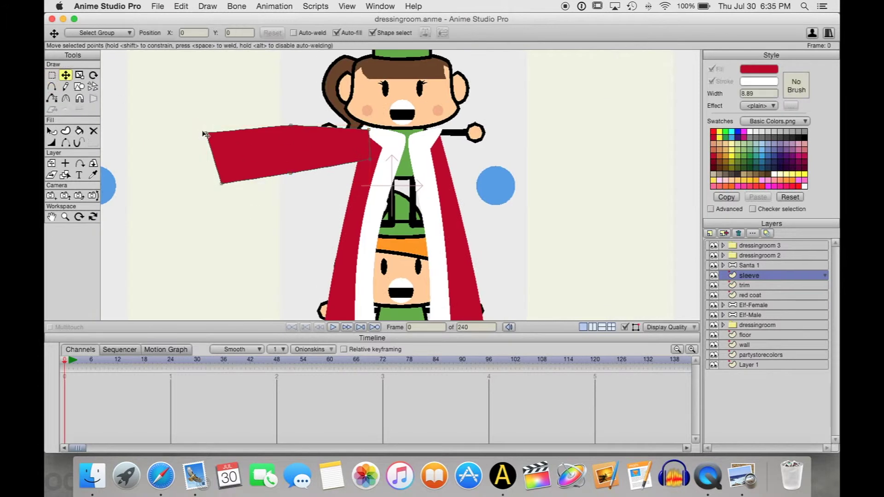
Draw a white rectangle cuff and shrink it to fit the sleeve's end
key("r")
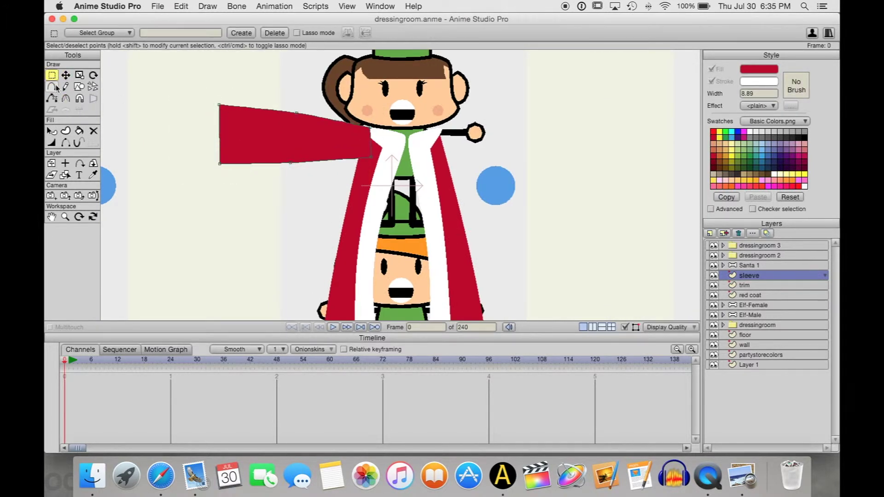
left_click_drag(204, 96, 225, 175)
key("s")
left_click_drag(222, 126, 211, 142)
key("t")
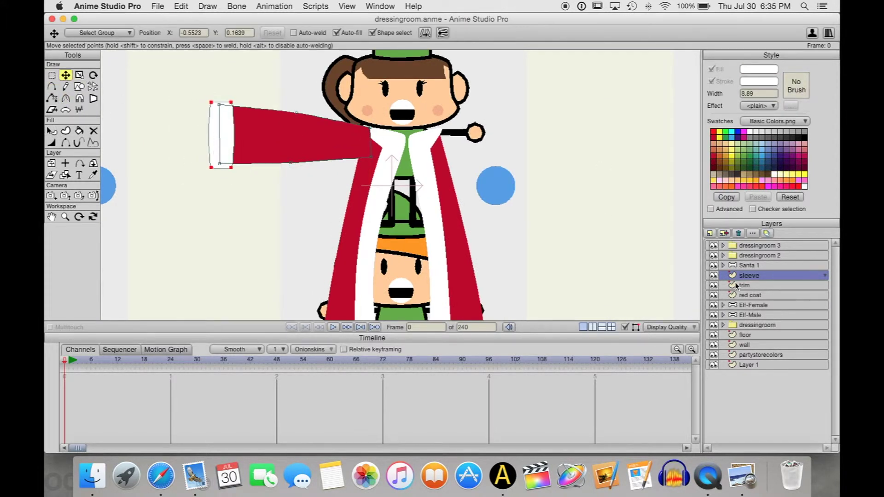
Duplicate the sleeve as sleeve 2 and flip it onto the right arm
left_click(748, 285)
left_click(767, 233)
key("m")
left_click(546, 32)
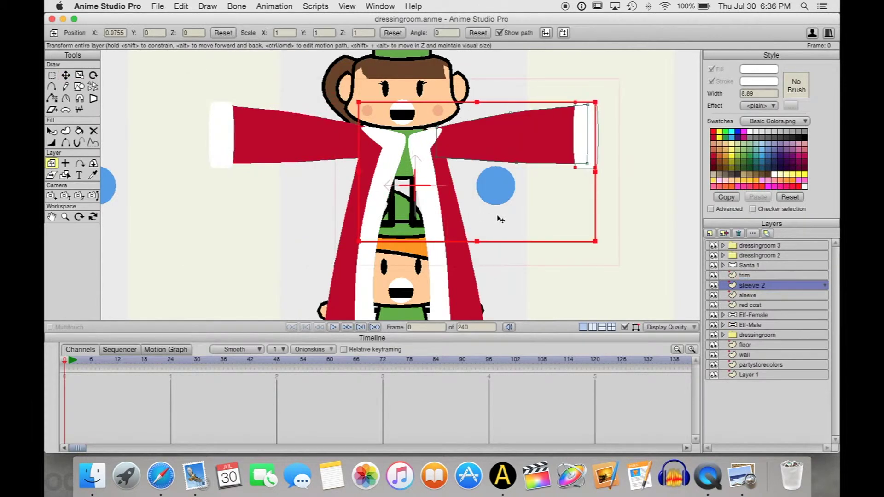
scroll(329, 158, "down", 2)
scroll(328, 158, "up", 2)
Group the trim through red coat layers into a santacoat folder
key("e")
left_click(745, 276)
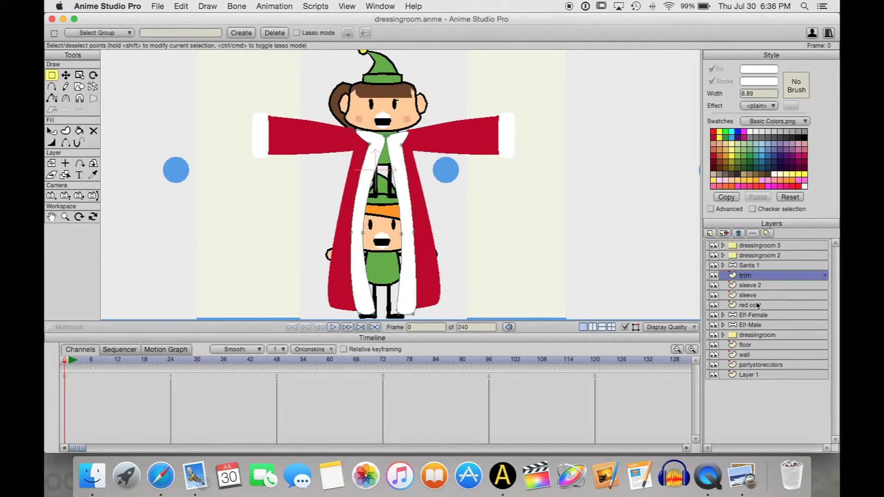
left_click(750, 305, "shift")
key("m")
scroll(368, 184, "up", 2)
On sleeve 2, turn the sleeve edges into a shape and show its lower-edge stroke
key("super+g")
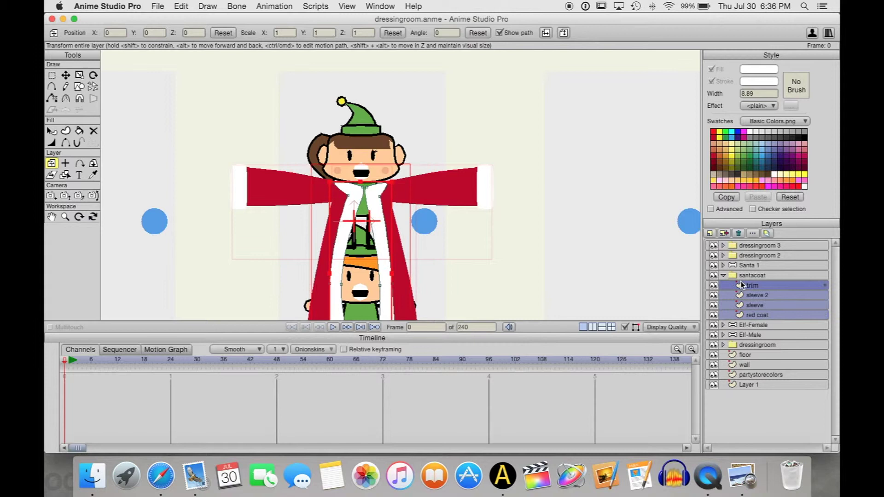
left_click(757, 295)
scroll(369, 184, "up", 3)
key("q")
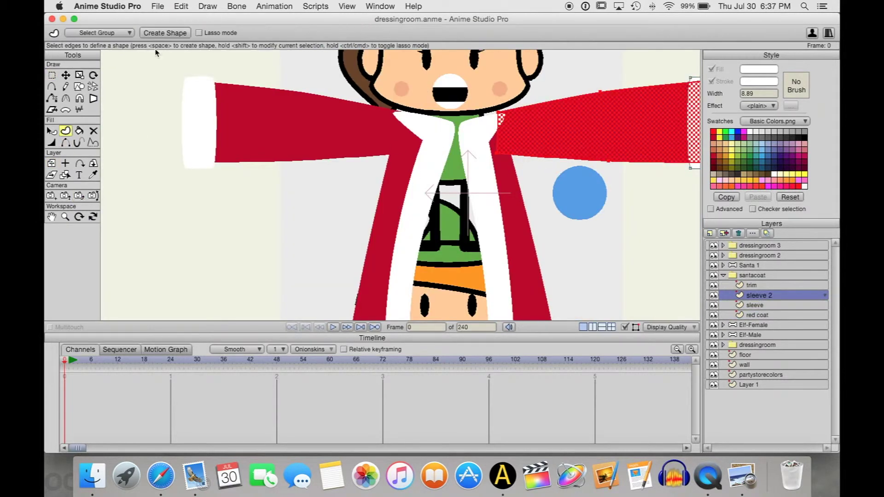
key("space")
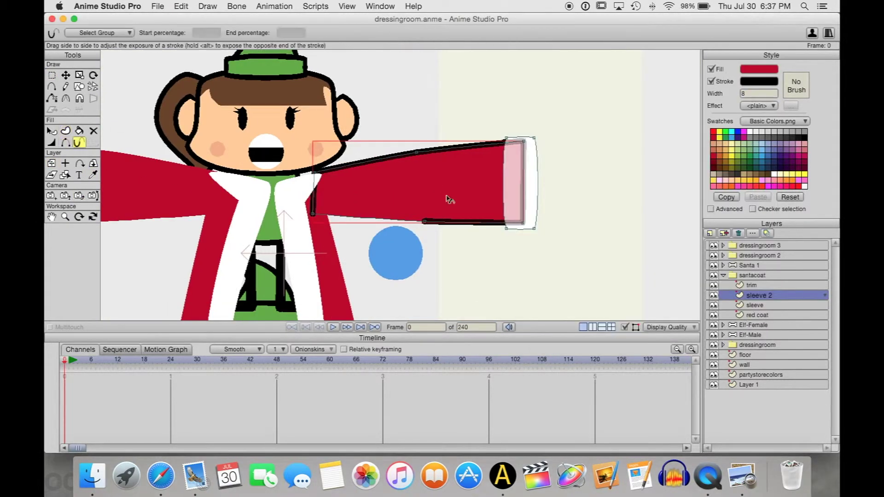
key("h")
key("h")
left_click(323, 215)
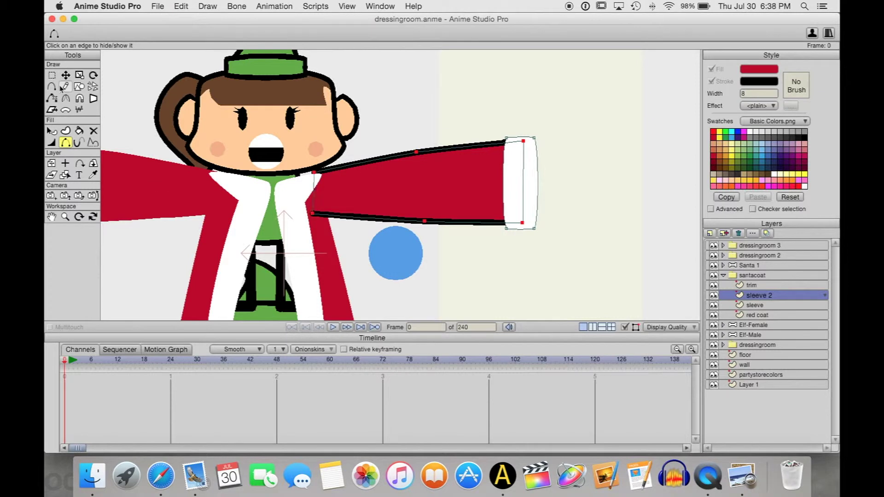
key("t")
left_click(314, 179)
Give the other sleeve's outline the chosen black stroke colour
key("g")
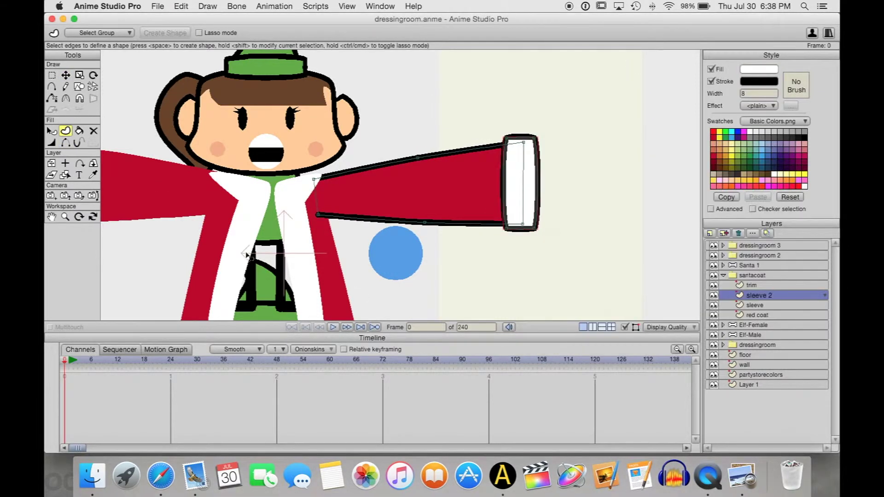
scroll(130, 183, "left", 5)
left_click(759, 69)
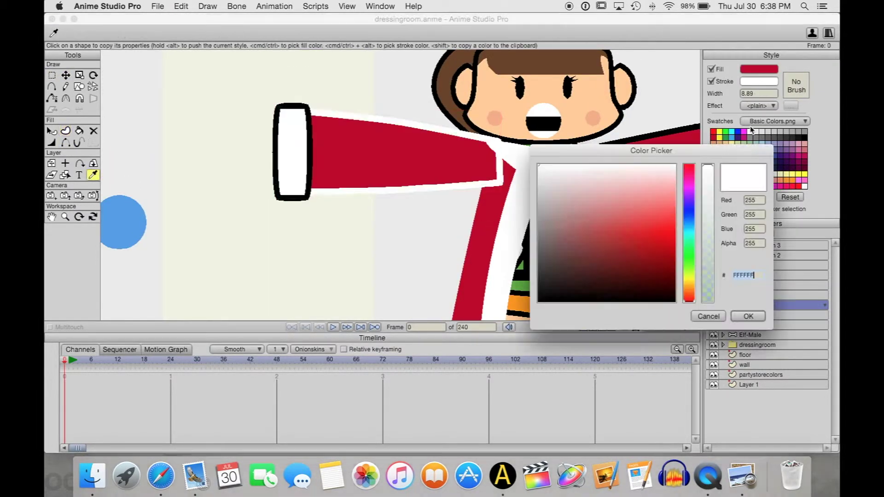
left_click(748, 313)
key("h")
Outline the red coat and trim shapes, then select the santacoat layer
left_click(825, 315)
key("u")
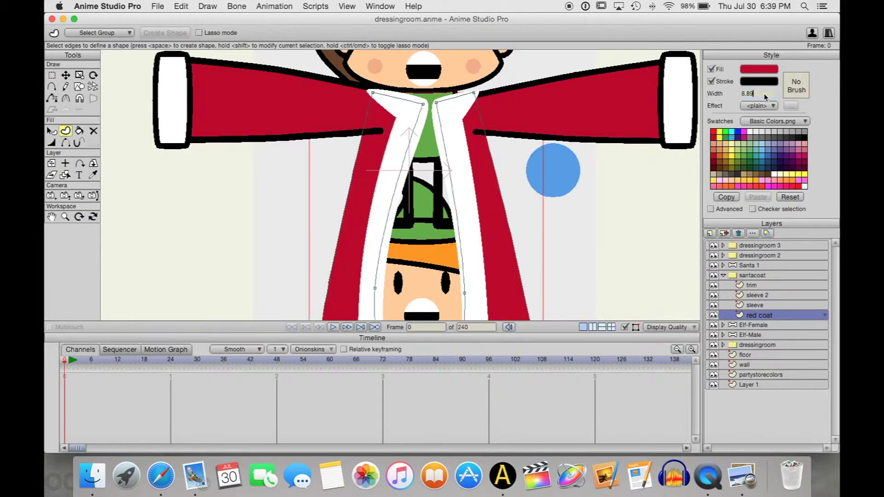
scroll(373, 170, "down", 5)
scroll(373, 169, "up", 5)
scroll(461, 184, "down", 3)
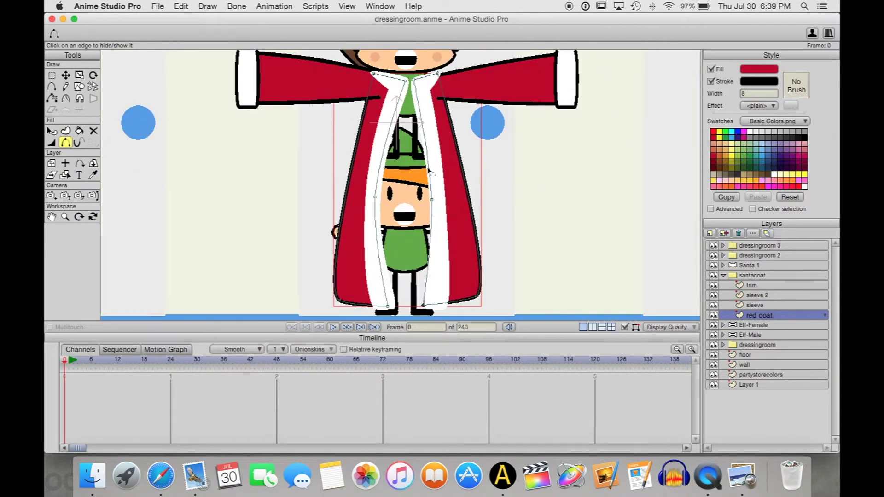
key("g")
left_click(752, 285)
key("u")
scroll(399, 184, "down", 3)
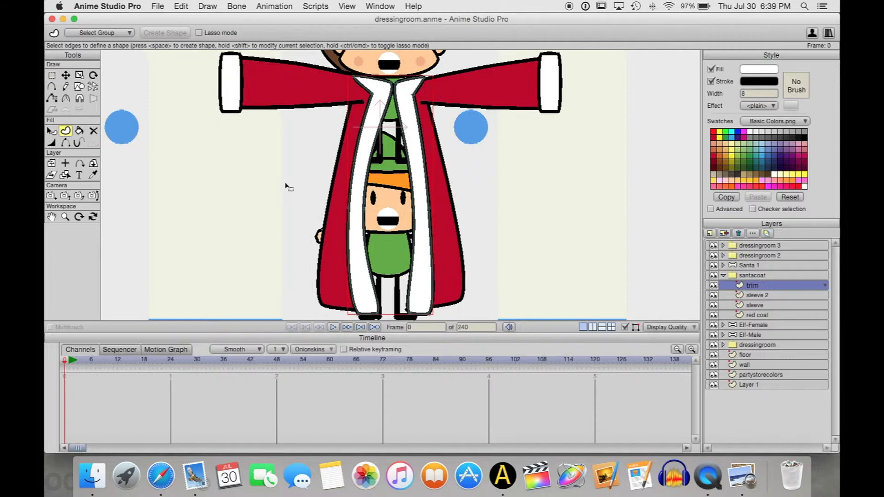
key("g")
left_click(752, 275)
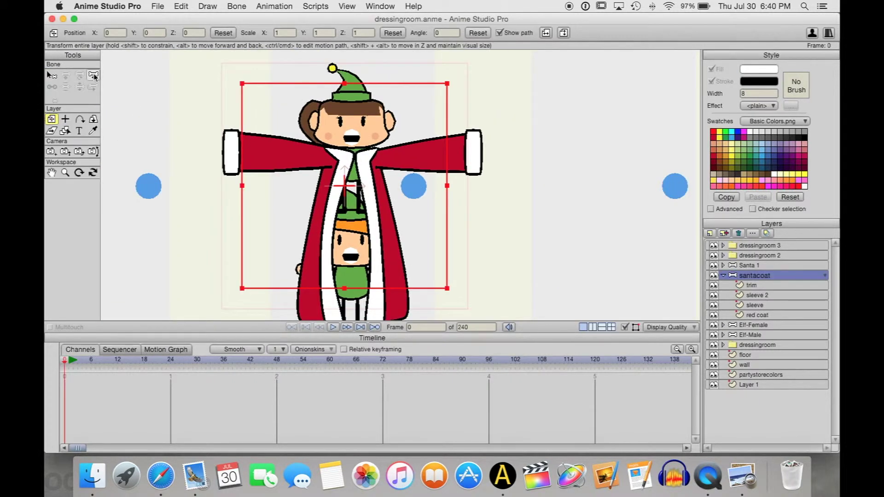
Swing the coat's left arm bone to test how the coat follows
left_click(94, 76)
scroll(338, 170, "down", 3)
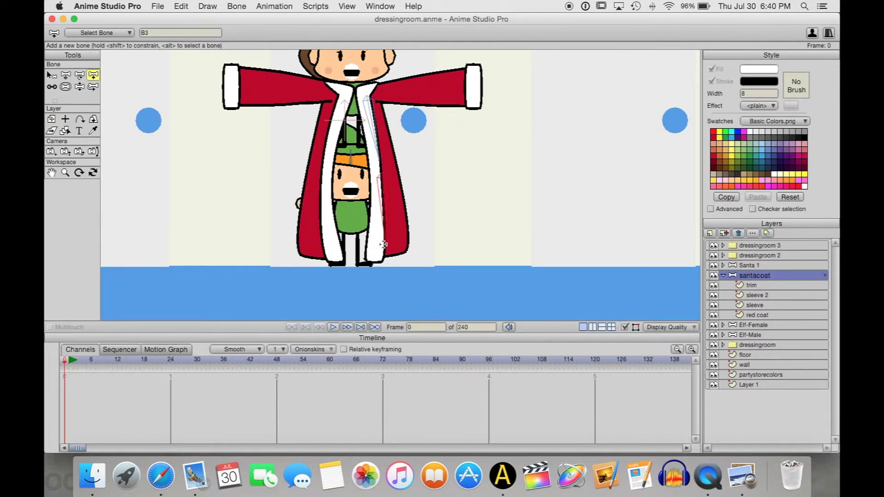
key("z")
left_click_drag(276, 89, 299, 239)
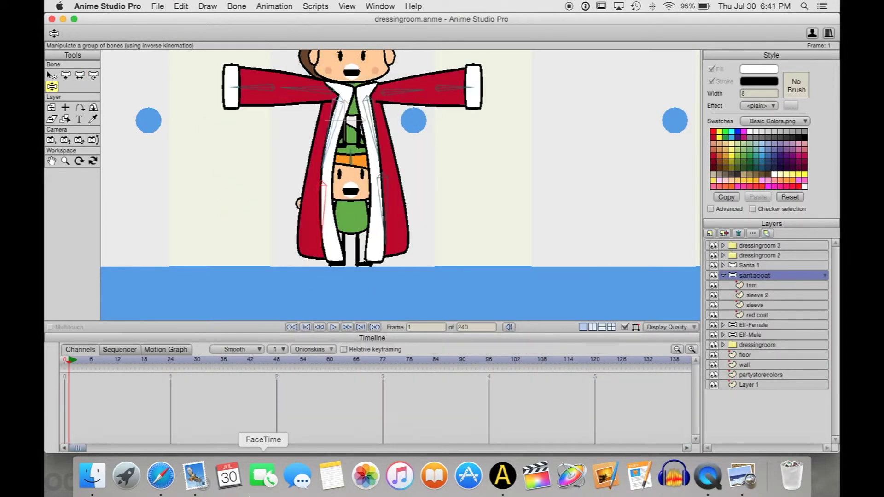
scroll(349, 187, "up", 3)
Select the red coat layer and pose the bones to test its binding
key("s")
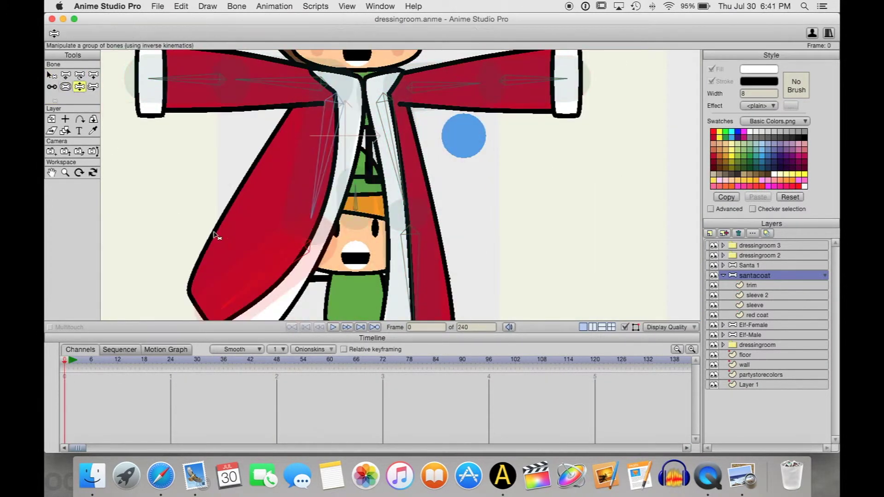
left_click(272, 154, "alt+super")
key("a")
scroll(272, 154, "down", 3)
scroll(274, 196, "up", 4)
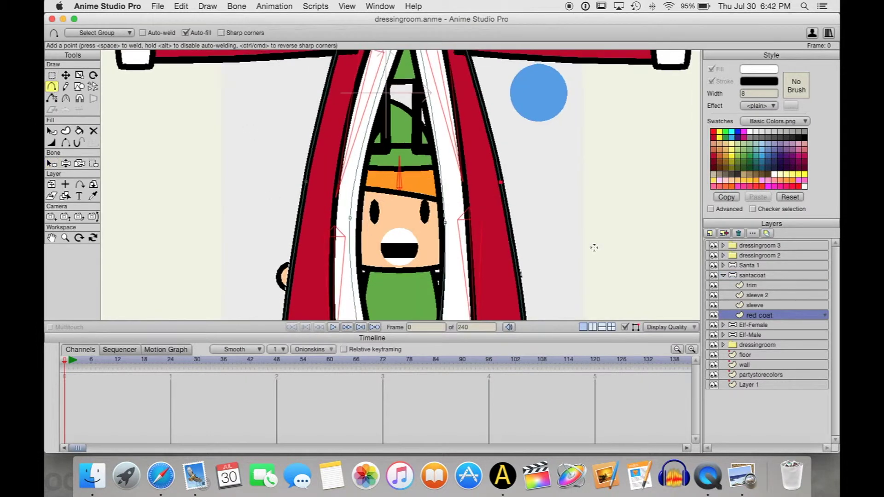
scroll(419, 217, "down", 4)
scroll(238, 230, "down", 3)
scroll(245, 184, "up", 2)
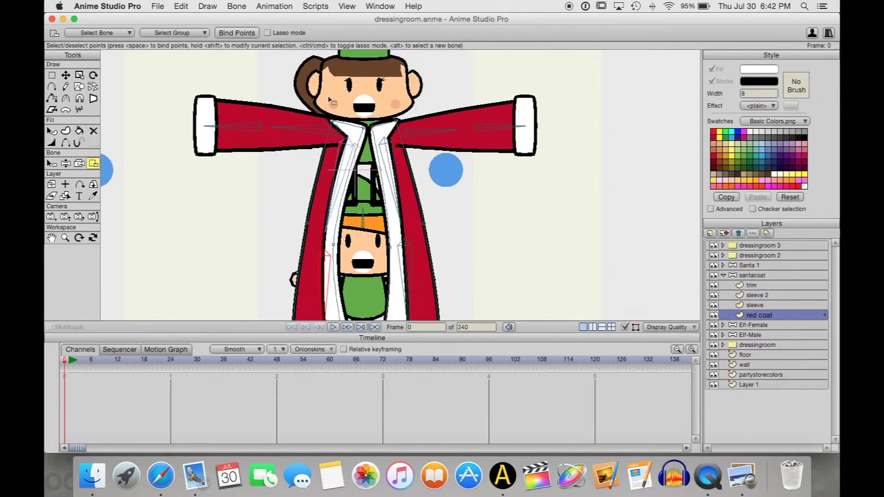
key("z")
scroll(369, 260, "down", 3)
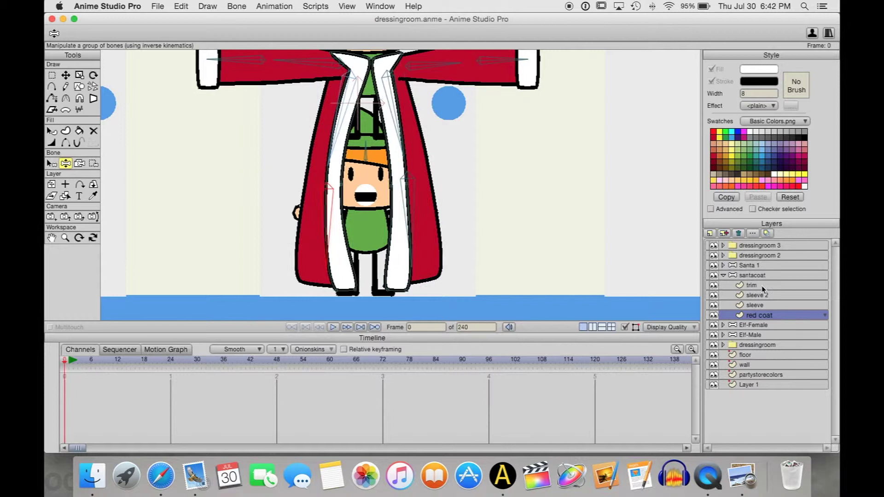
Bind the trim layer's points to the bones and test it with a pose
left_click(763, 286)
key("i")
scroll(290, 240, "up", 4)
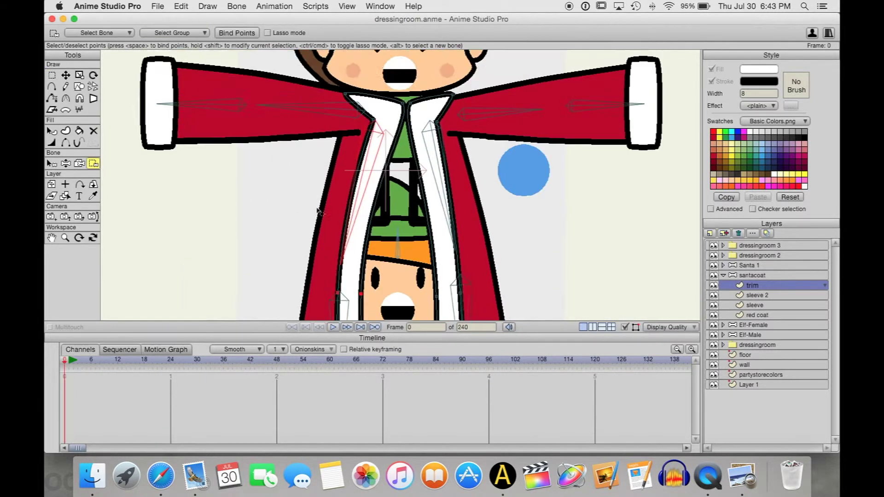
key("z")
scroll(245, 241, "up", 2)
scroll(242, 195, "down", 4)
scroll(249, 198, "up", 3)
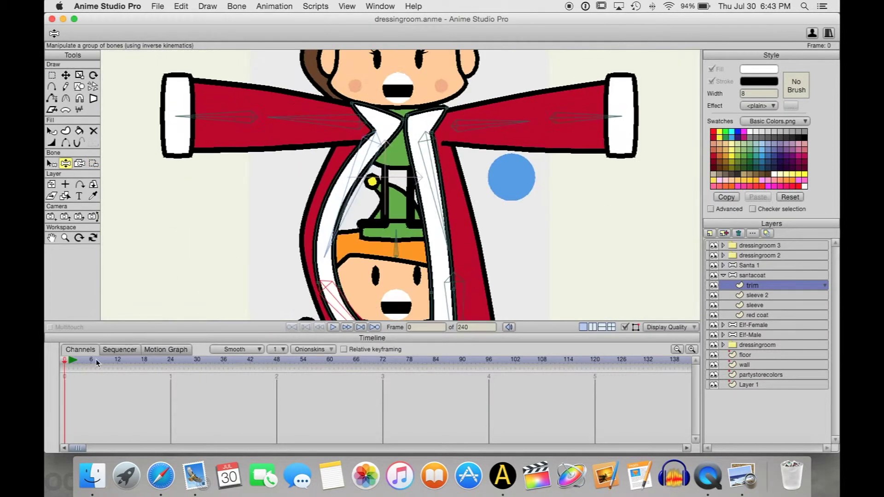
key("i")
key("z")
On the sleeve layer, select all points of the left cuff for binding
left_click(756, 305)
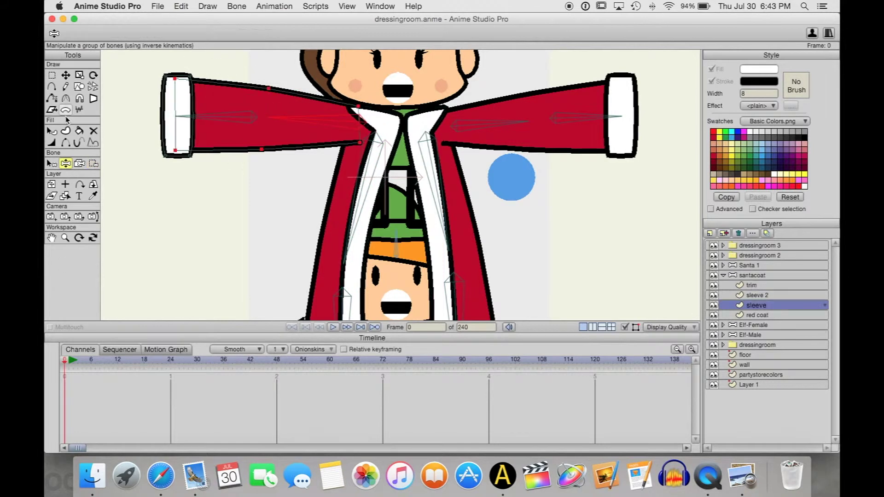
key("i")
key("z")
key("e")
left_click_drag(144, 70, 201, 174)
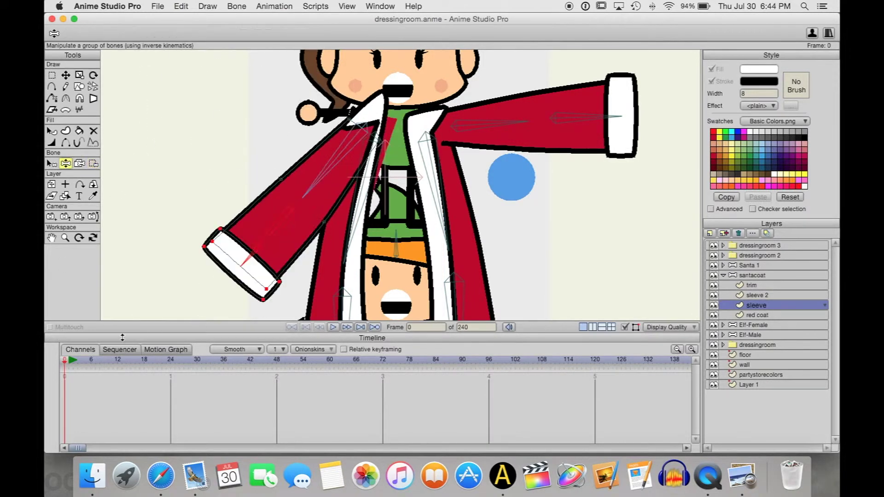
scroll(187, 159, "down", 3)
Bind the red coat layer's points, then select points on the trim layer
left_click(759, 316)
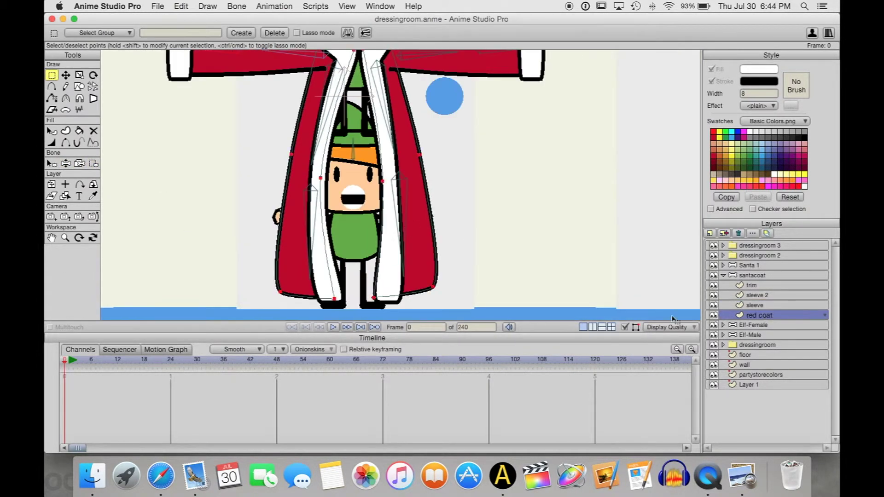
key("i")
scroll(530, 172, "down", 2)
left_click(753, 286)
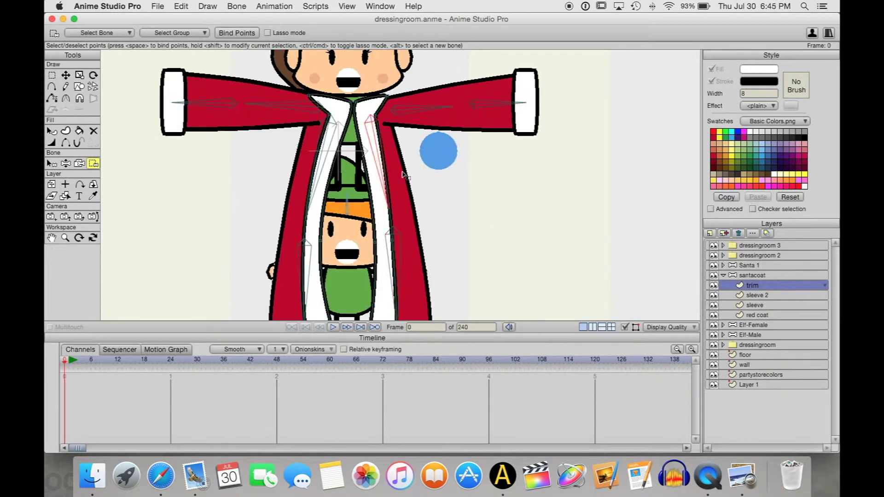
scroll(408, 226, "up", 5)
scroll(408, 226, "down", 5)
key("g")
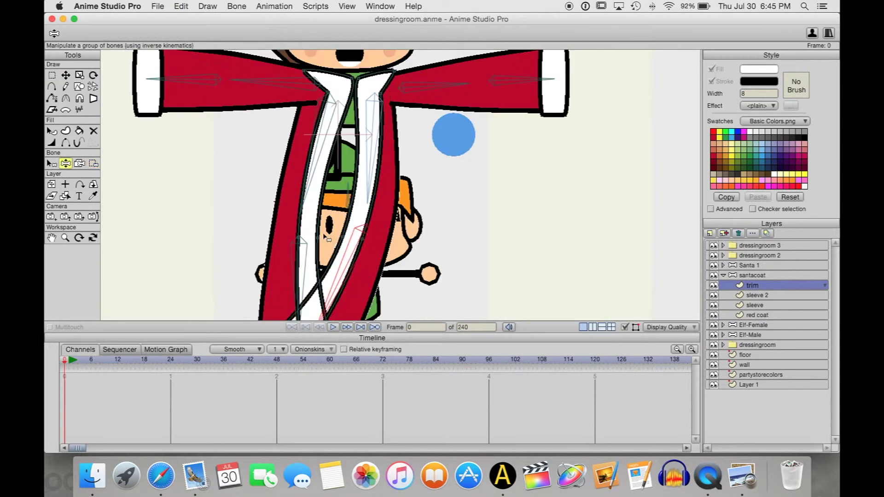
scroll(562, 236, "up", 3)
Bind the sleeve 2 layer to the cuff bone and the left and right sleeve bones
left_click(352, 162, "alt+super")
key("i")
left_click(474, 206, "alt+super")
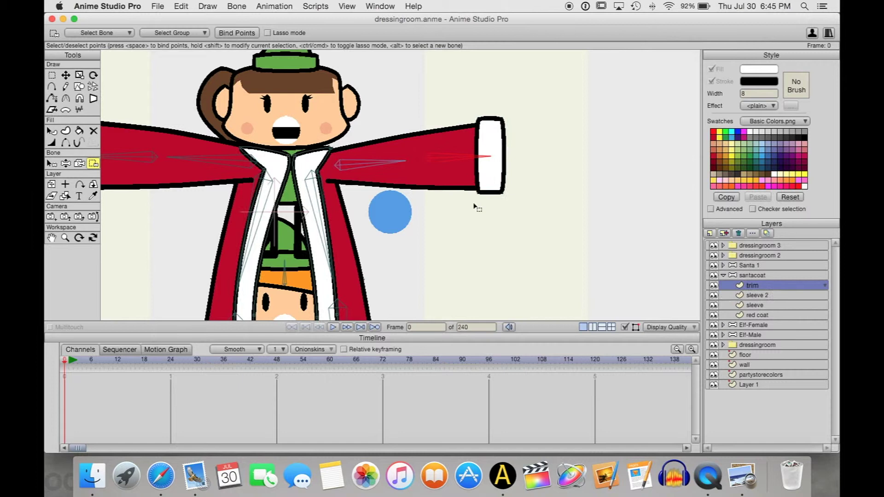
left_click(304, 144, "alt+super")
scroll(304, 143, "up", 3)
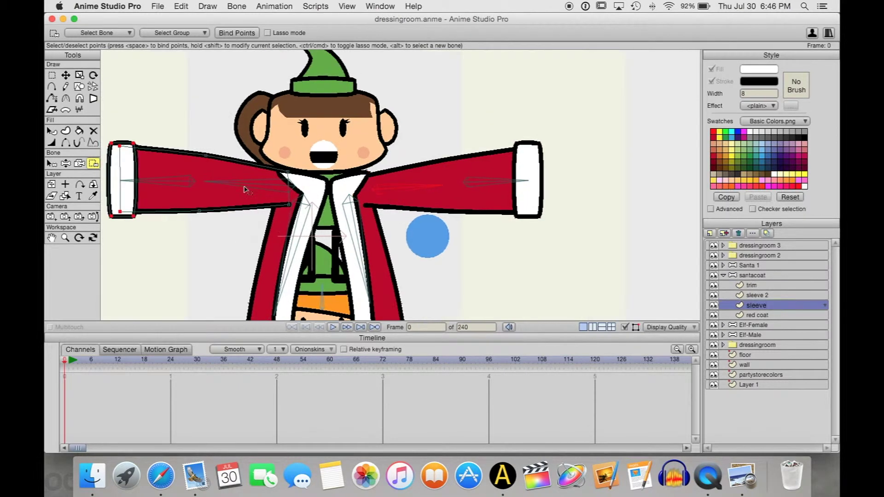
left_click(282, 171, "alt+super")
left_click(382, 189, "alt+super")
Play the animation to check the rig, then stop back at frame 0
key("ctrl+space")
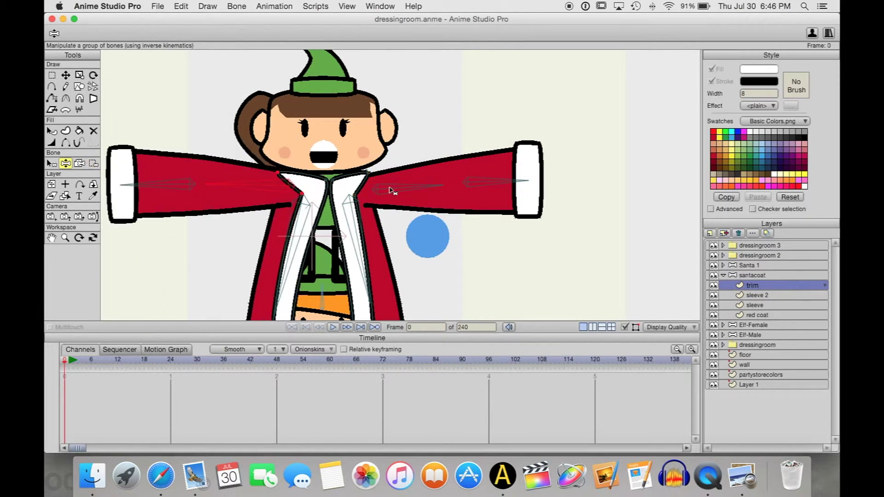
key("g")
key("ctrl+space")
key("i")
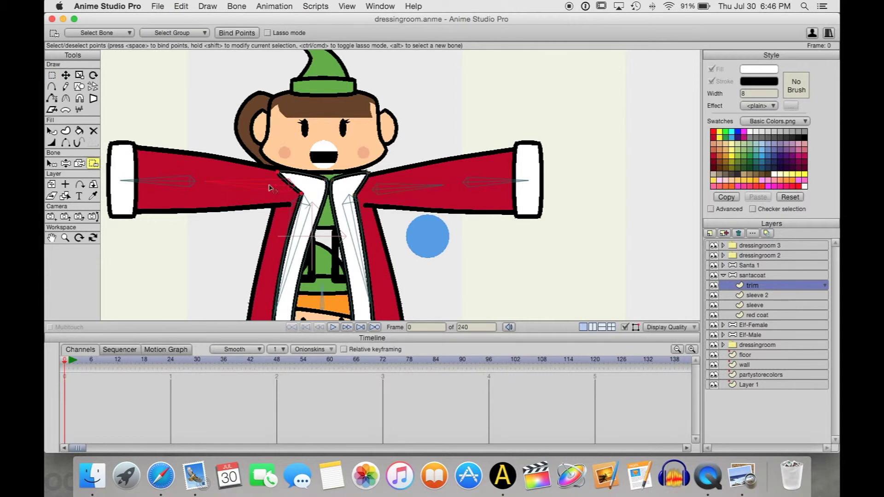
Create smart bone action B8 on the santacoat bone layer and return to Mainline
left_click(755, 275)
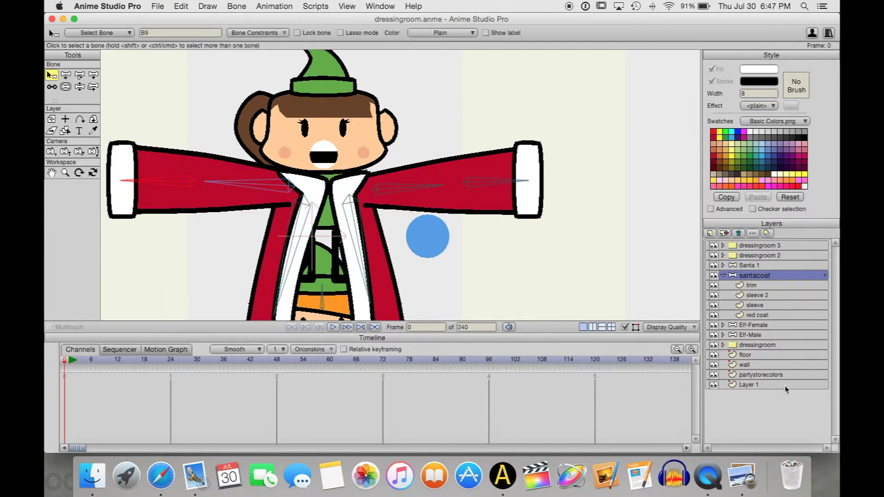
key("super+shift+a")
left_click(505, 63)
key("Return")
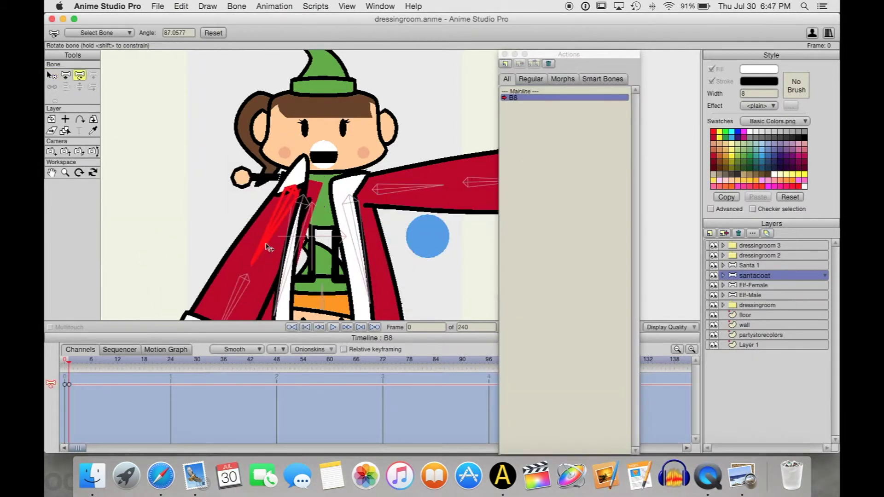
left_click(304, 159, "alt+super")
left_click(530, 90)
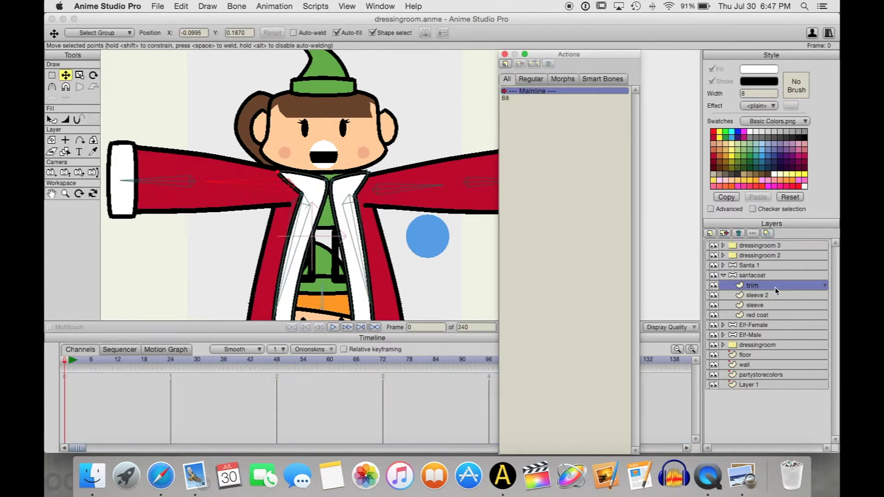
Create the second smart bone action B8 2 and return to Mainline
left_click(755, 275)
left_click(505, 63)
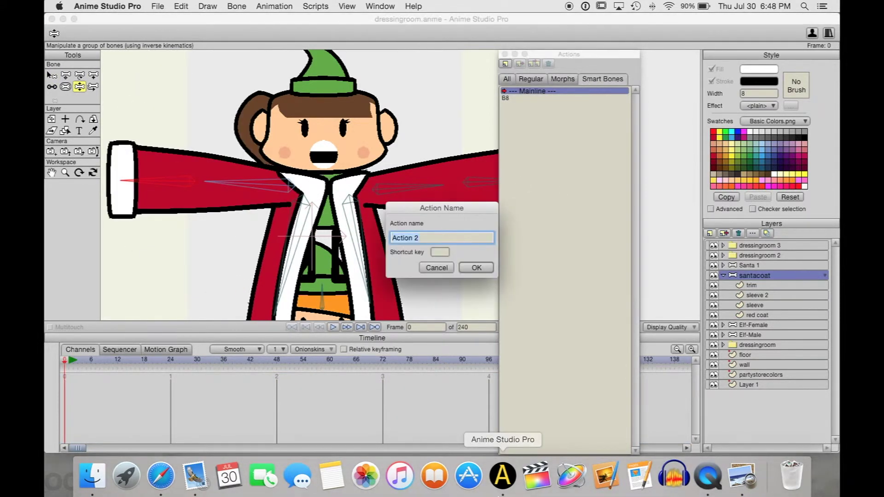
key("Return")
left_click(329, 182, "alt+super")
left_click(530, 91)
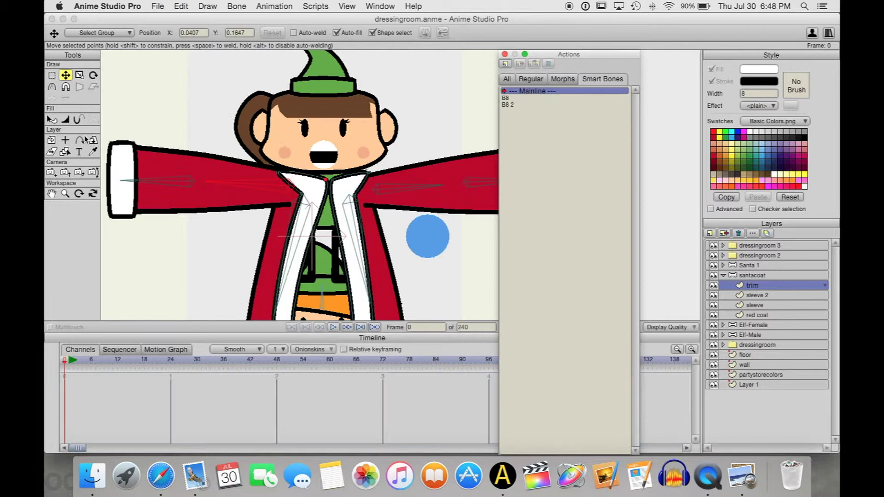
Create smart bone action B6 for the coat's right arm
left_click(756, 275)
left_click(506, 64)
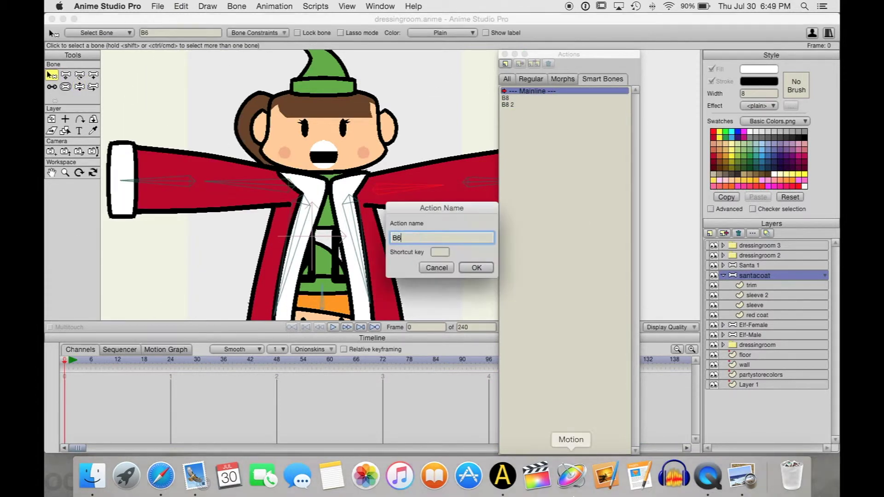
key("Return")
left_click(411, 195, "alt+super")
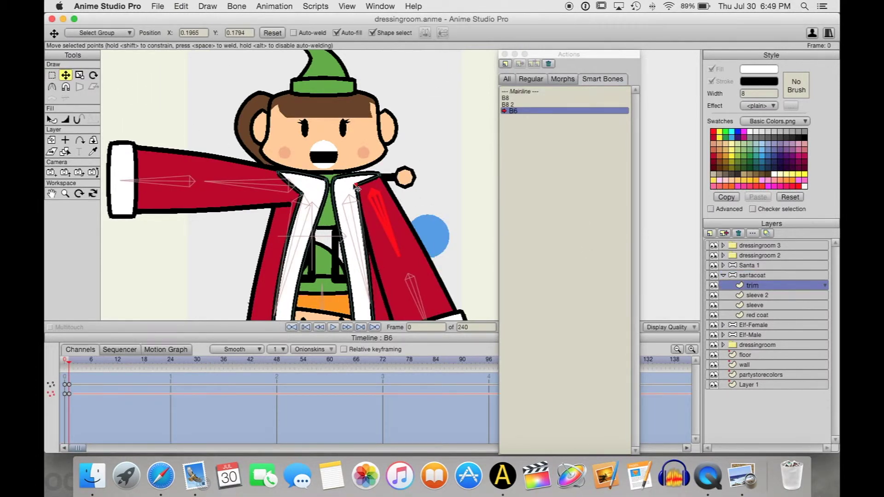
left_click(530, 91)
Create action B6 2 and raise the right sleeve upward in it
left_click(755, 276)
left_click(505, 63)
key("Return")
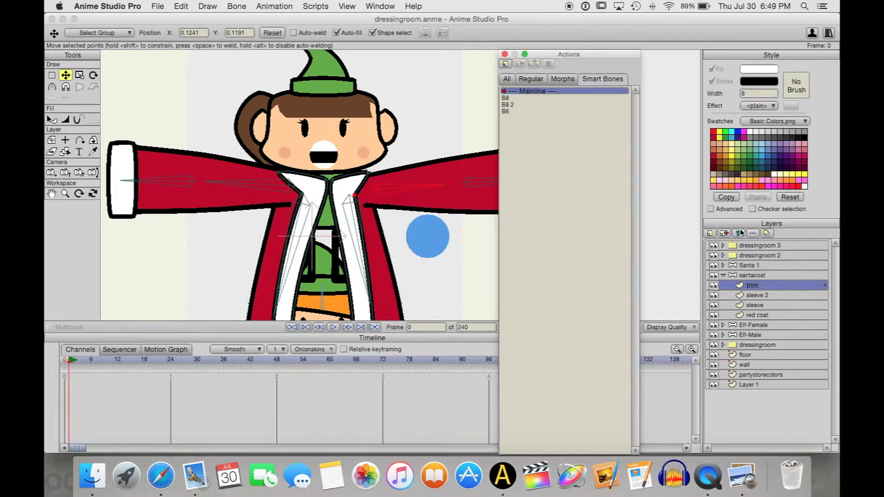
key("r")
left_click_drag(410, 187, 397, 156)
left_click(752, 285)
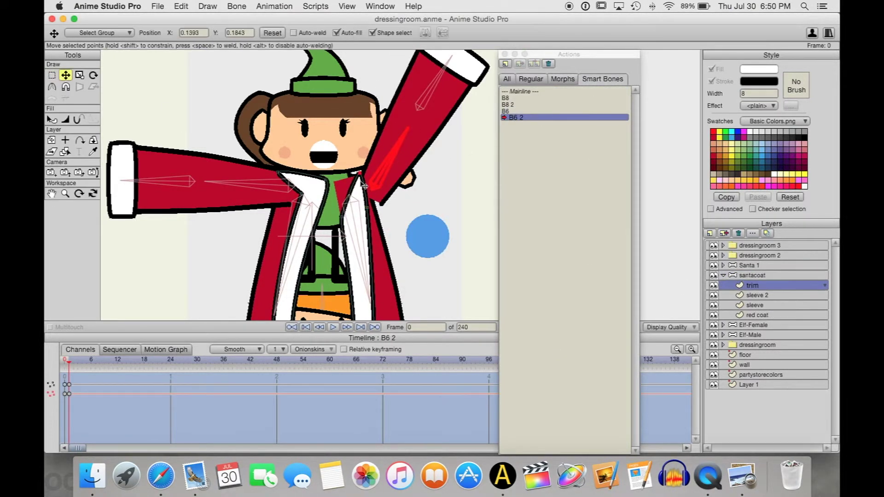
left_click(757, 295)
left_click(529, 91)
Check the B6 and B8 actions, then put the coat back on its Mainline
left_click(755, 275)
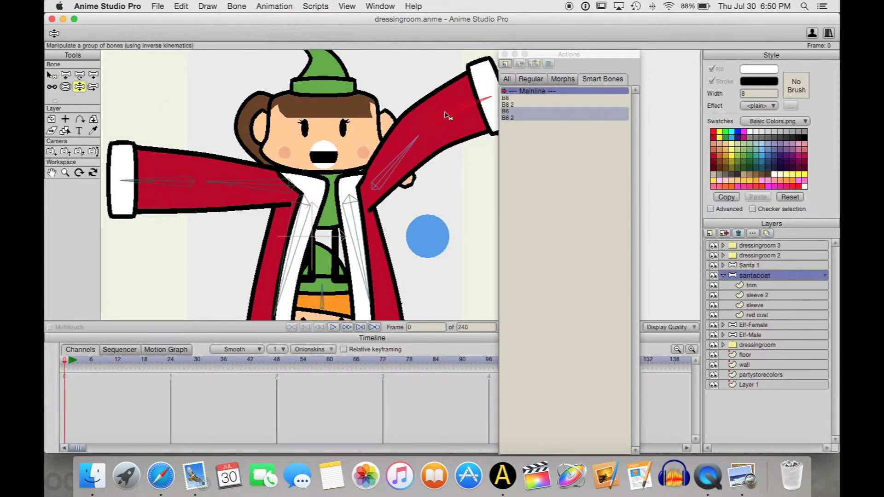
left_click(513, 111)
left_click(505, 98)
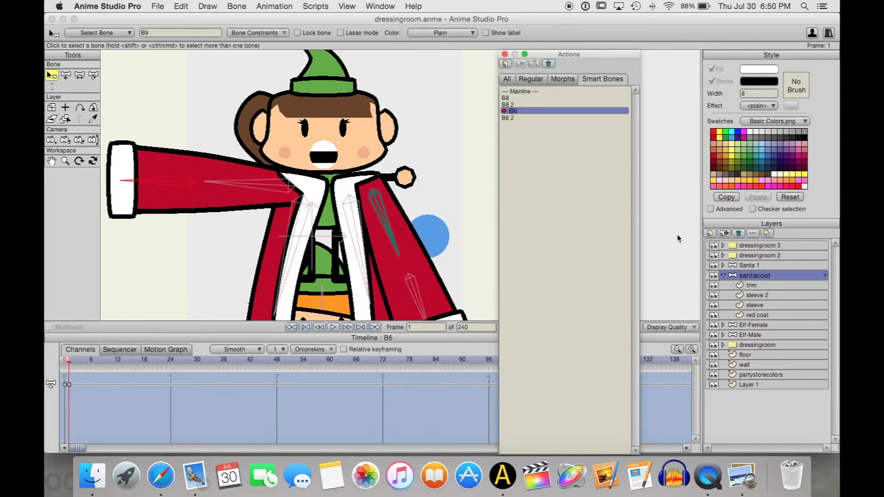
left_click(757, 315)
left_click(756, 275)
left_click(529, 91)
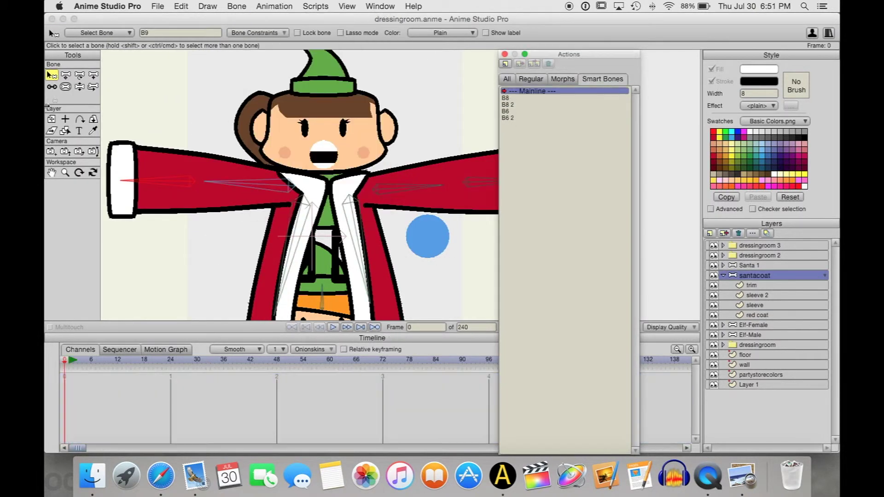
left_click(79, 86)
scroll(360, 258, "down", 5)
scroll(360, 258, "down", 3)
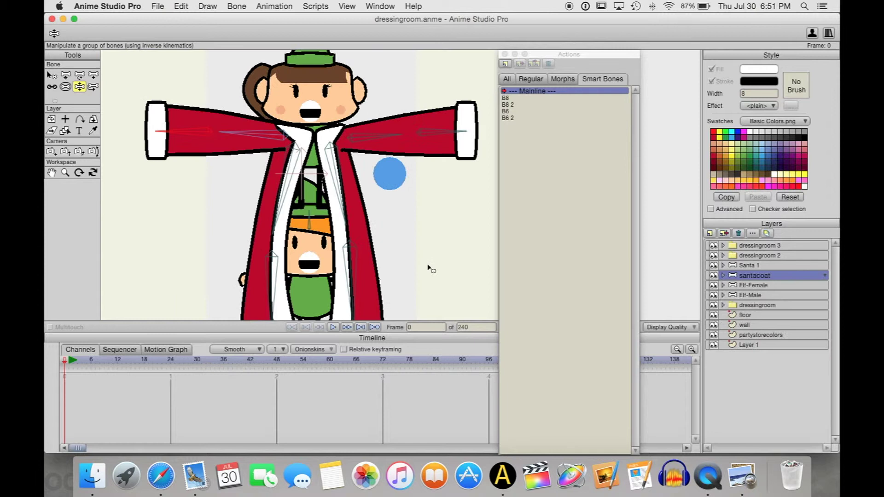
Turn off visibility of the female elf's righthand layer in its Layer Settings
left_click(746, 234)
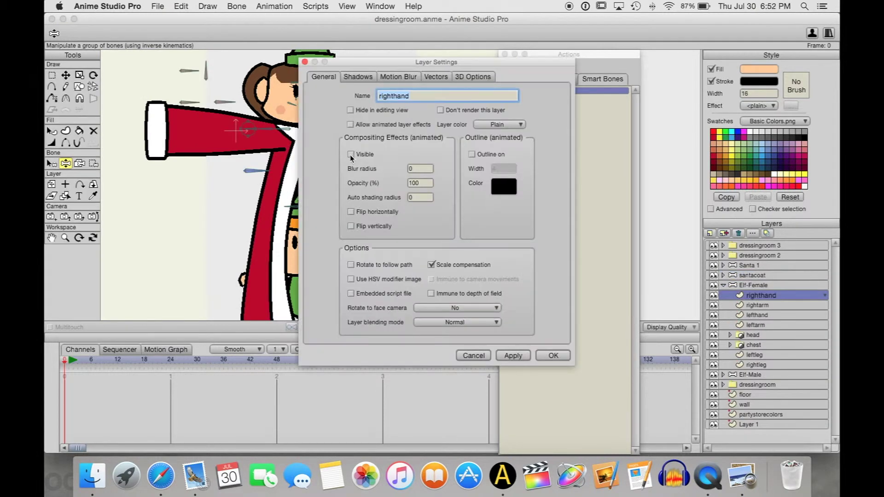
left_click(351, 154)
left_click(351, 154)
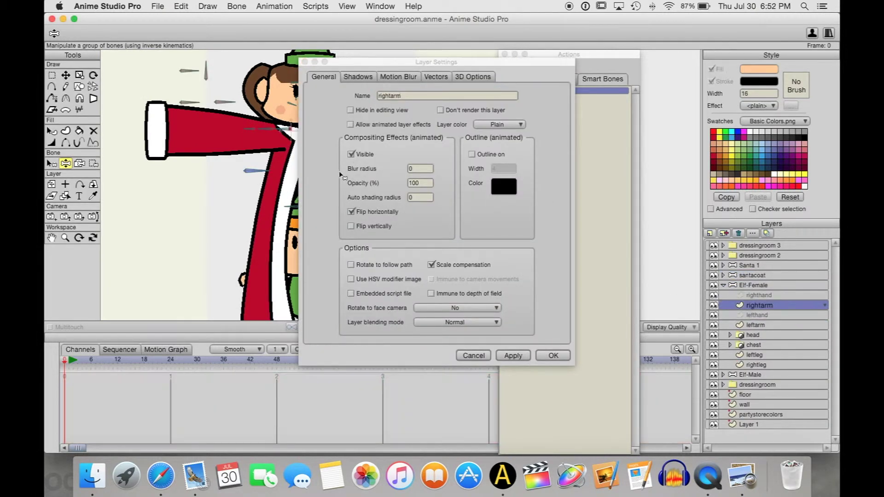
left_click(351, 154)
left_click(553, 356)
Swing the coat's left arm down at frame 1 to test, then return to frame 0
left_click(753, 275)
left_click(68, 362)
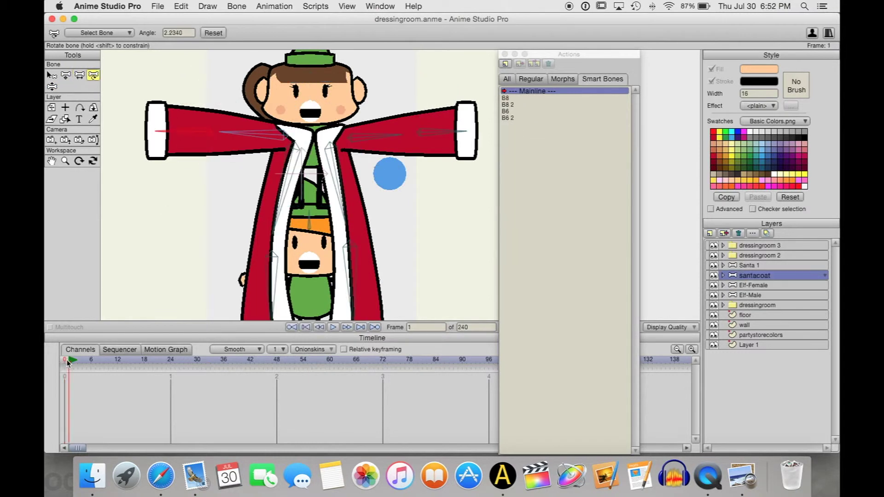
left_click(65, 362)
left_click(80, 86)
left_click_drag(184, 132, 174, 308)
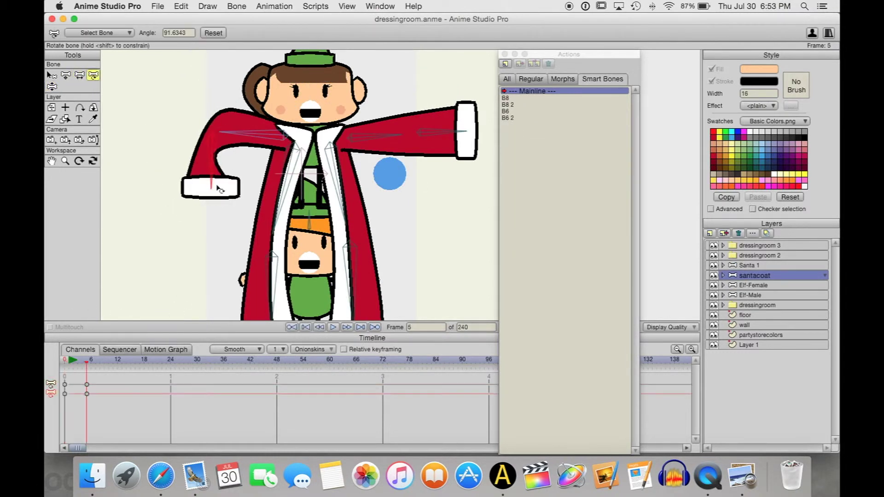
key("shift+comma")
left_click(53, 76)
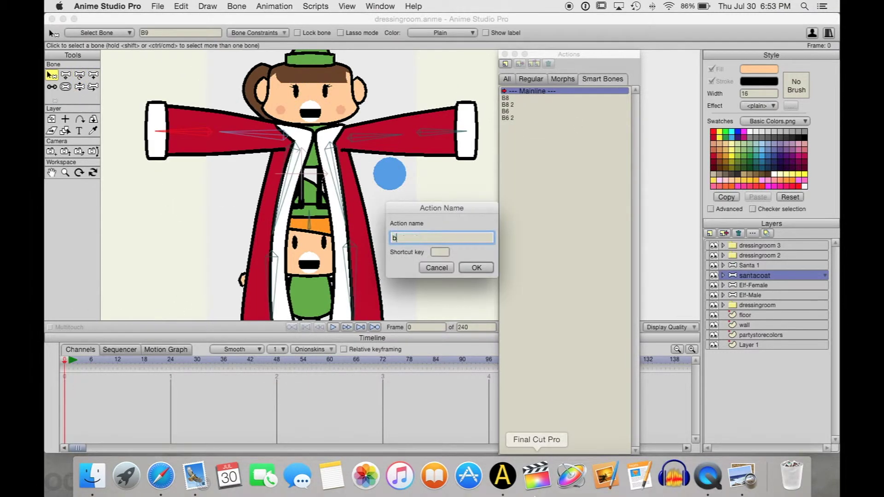
Create actions B9 and B9 2, reshaping the sleeve points near the elbow
key("Return")
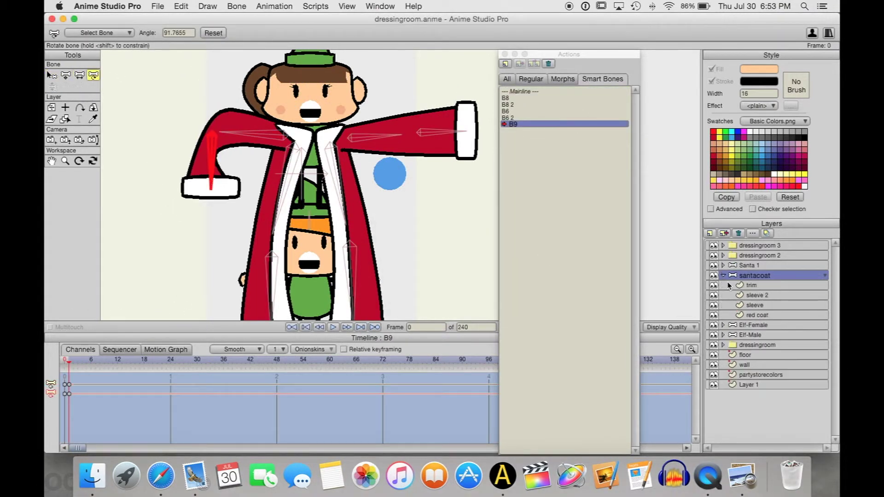
scroll(212, 161, "up", 3)
scroll(211, 161, "down", 3)
key("g")
left_click_drag(136, 107, 171, 144)
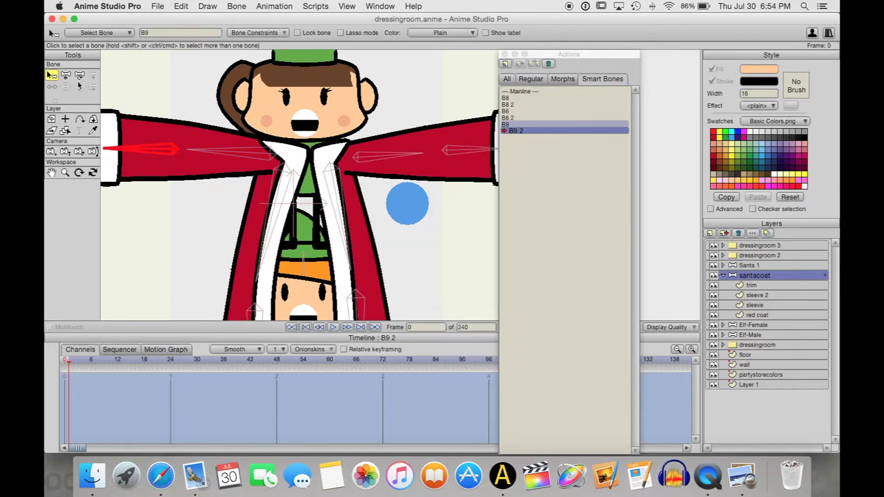
key("t")
left_click(181, 179)
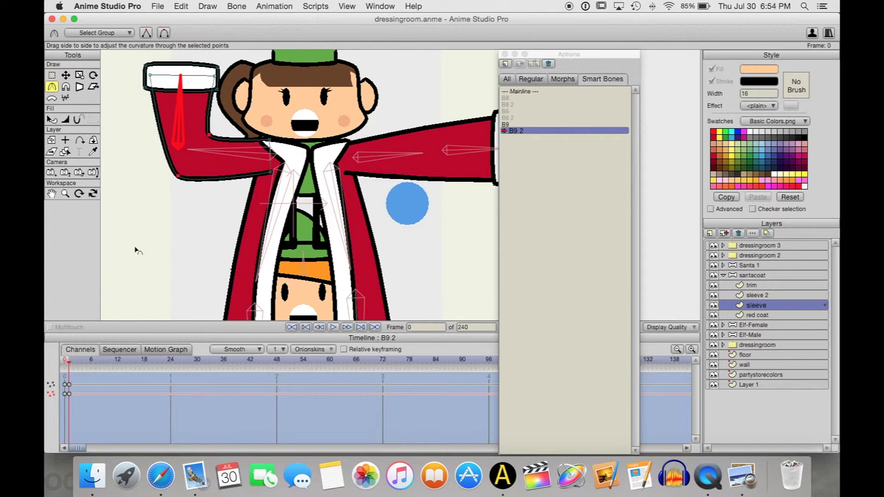
double_click(532, 92)
left_click(752, 276)
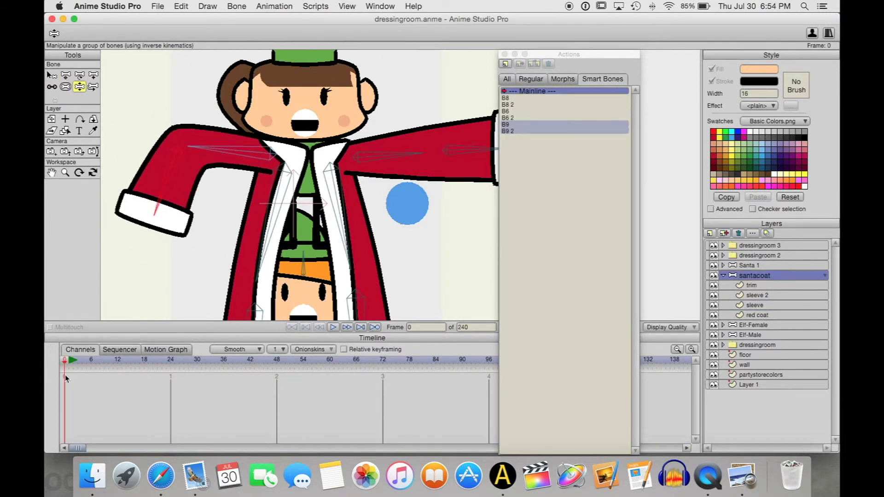
Create actions B7 and B7 2 for the other arm, reshaping the sleeve's outer corner
key("b")
left_click(324, 330)
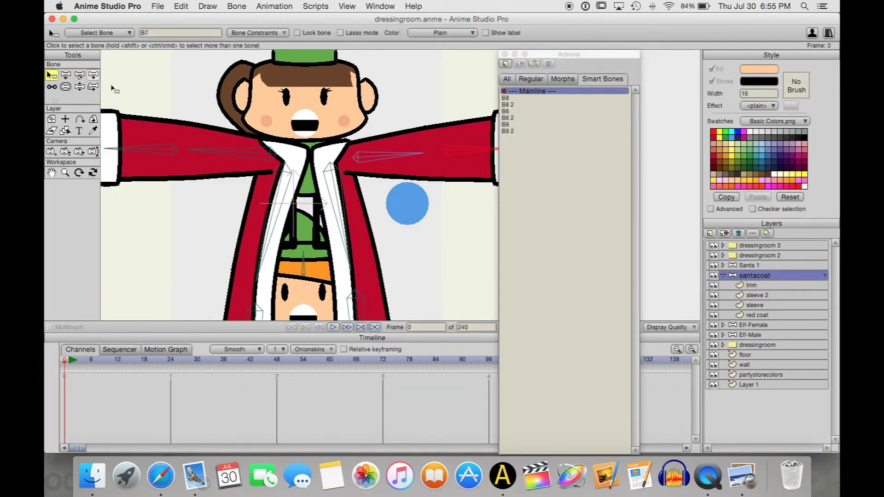
left_click(506, 63)
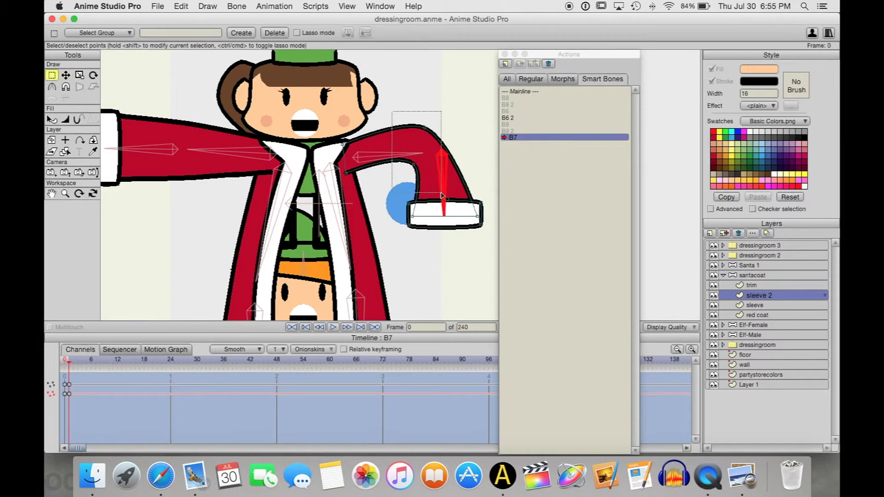
key("t")
left_click_drag(437, 135, 451, 132)
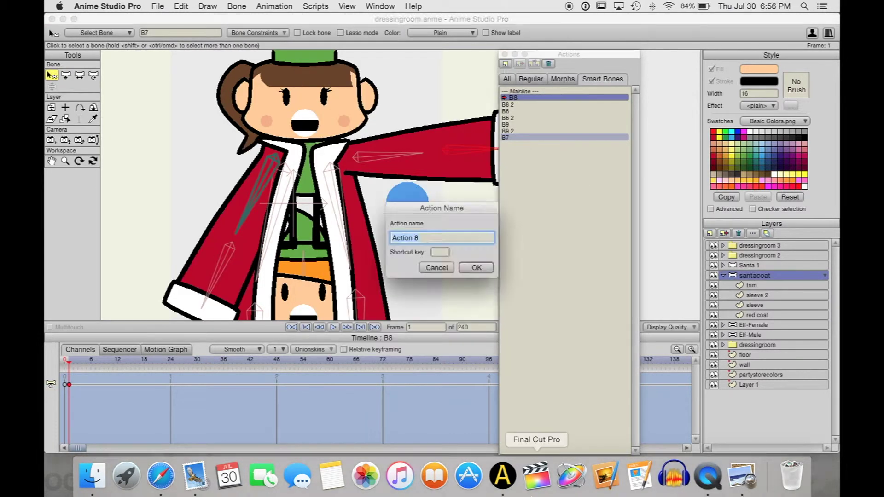
key("Return")
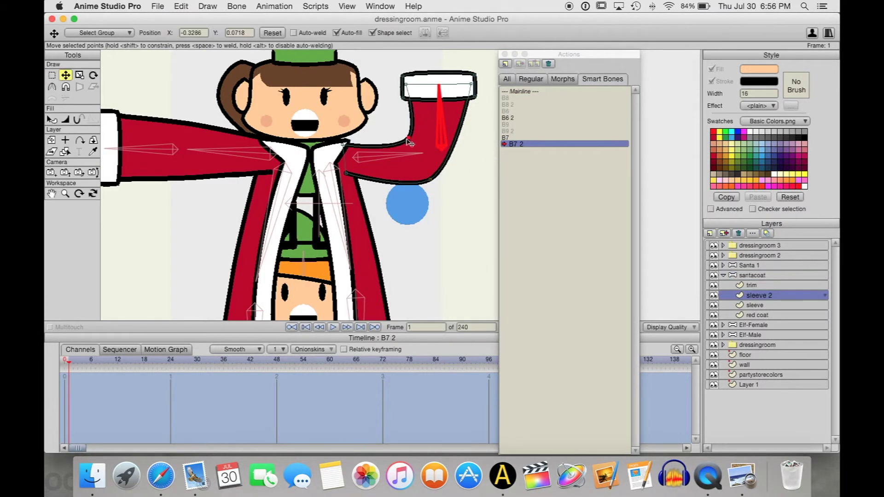
key("g")
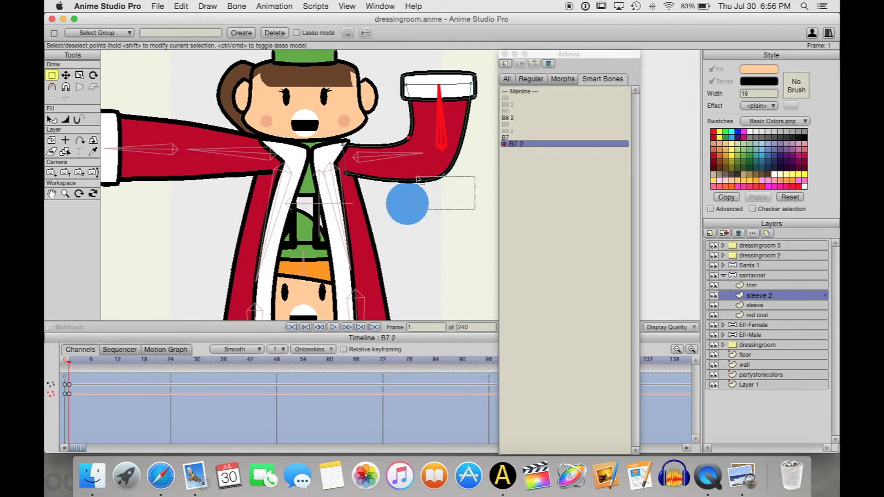
Back on the main timeline, bend the coat's arms down to test the sleeves
double_click(520, 92)
key("z")
left_click_drag(436, 197, 433, 185)
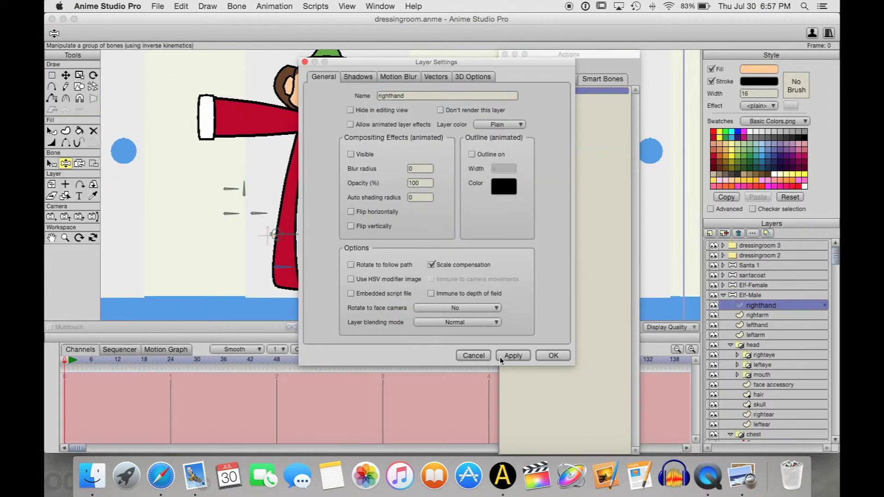
Hide the male elf's hand layers and close the actions list
left_click(760, 325)
key("Return")
left_click(504, 54)
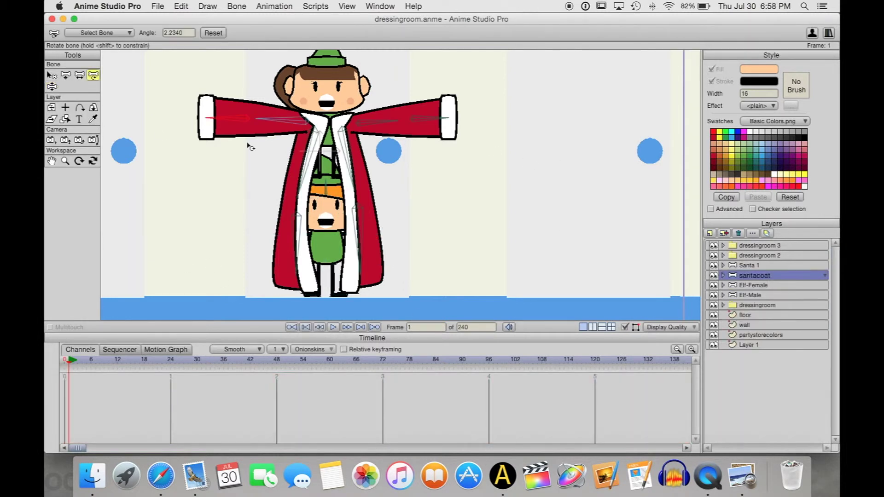
Rotate the coat's arms down to check the sleeves, then restore the T-pose
left_click_drag(250, 147, 258, 198)
scroll(259, 198, "up", 3)
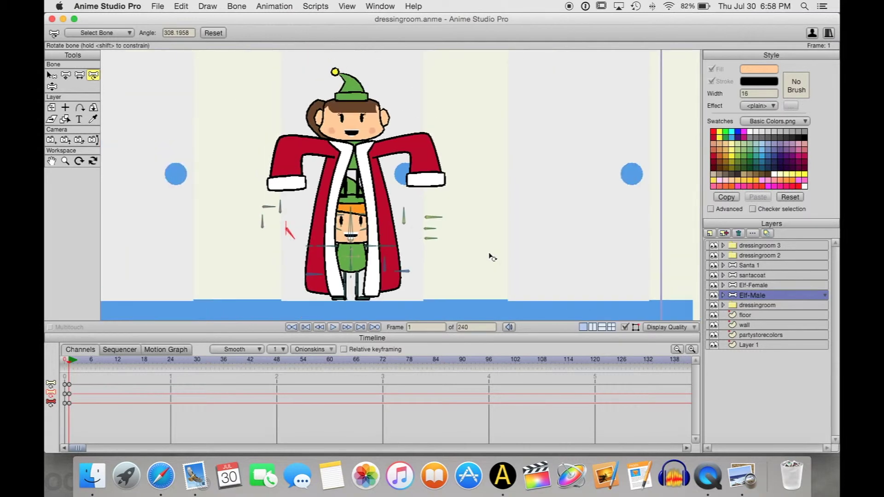
left_click(759, 286)
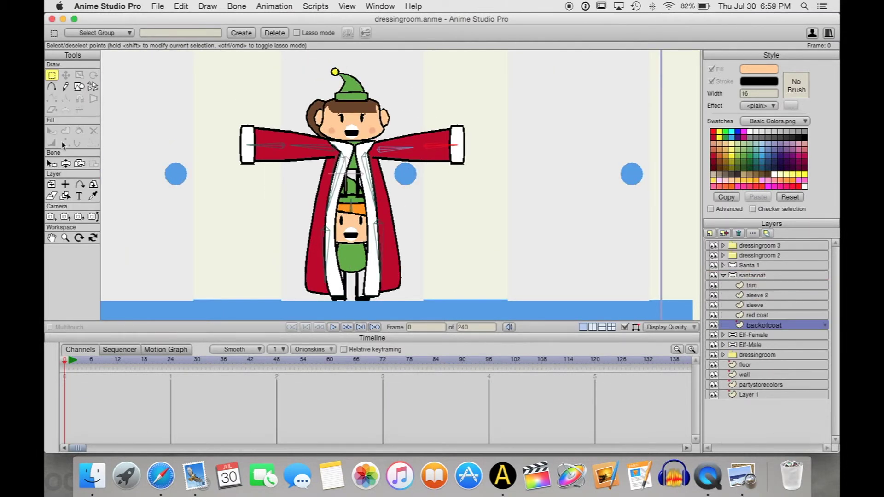
Draw the red coat-back shape with new points and smooth its curves
key("a")
scroll(138, 230, "up", 5)
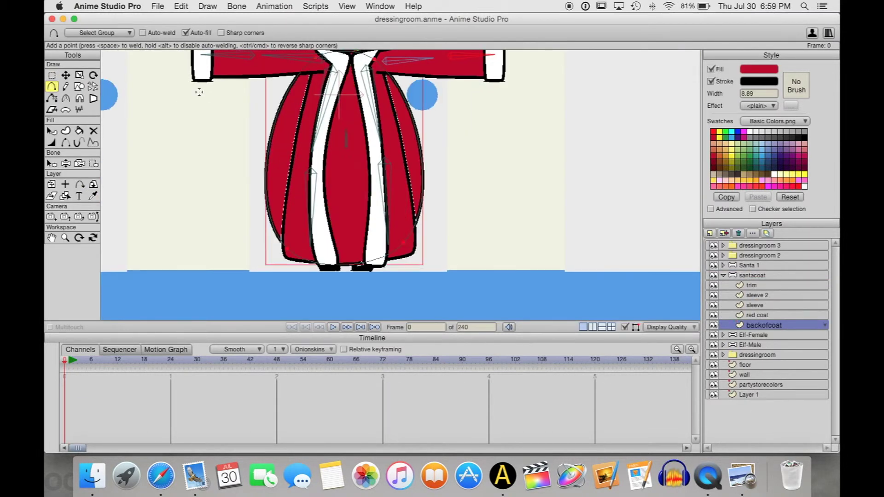
scroll(280, 201, "up", 3)
scroll(259, 201, "down", 4)
key("g")
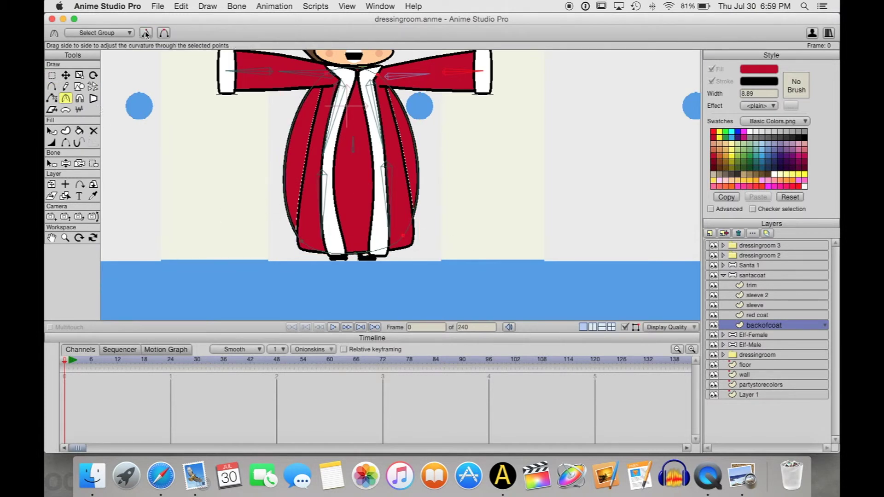
key("c")
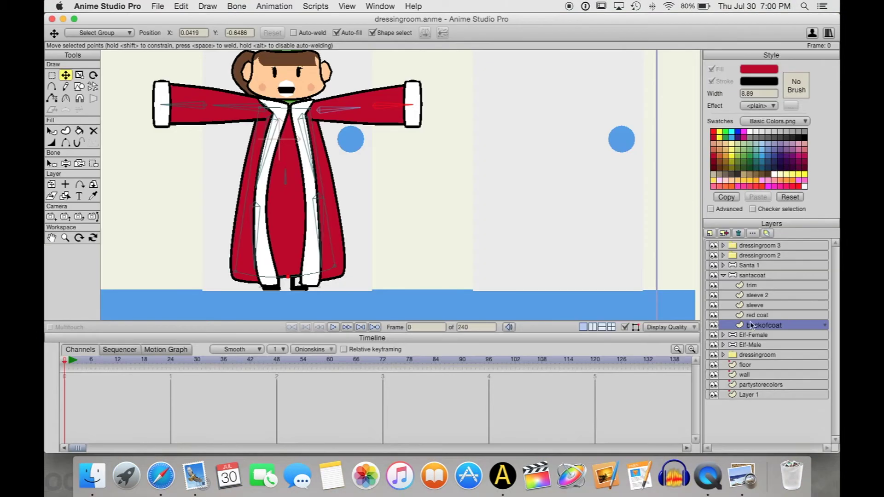
Move backofcoat out of the coat group, undo the stray white shape, and scale its points
left_click(723, 275)
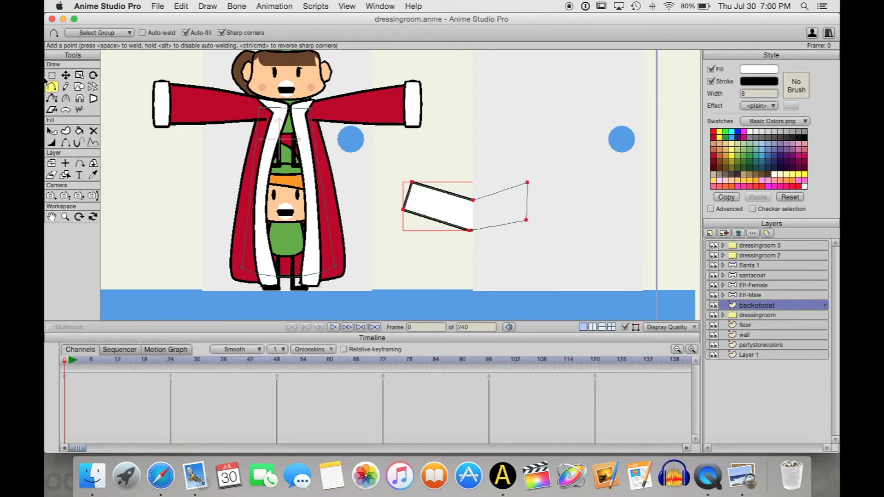
key("ctrl+z")
left_click(66, 75)
scroll(243, 246, "up", 3)
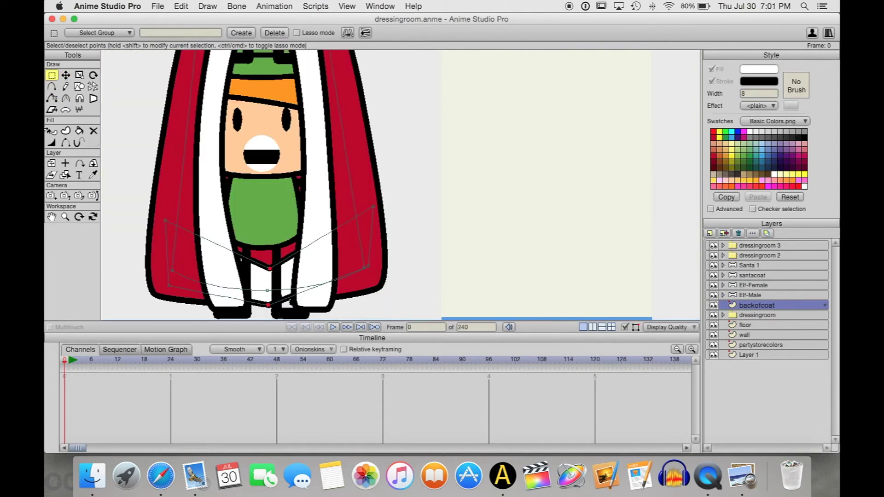
left_click(79, 75)
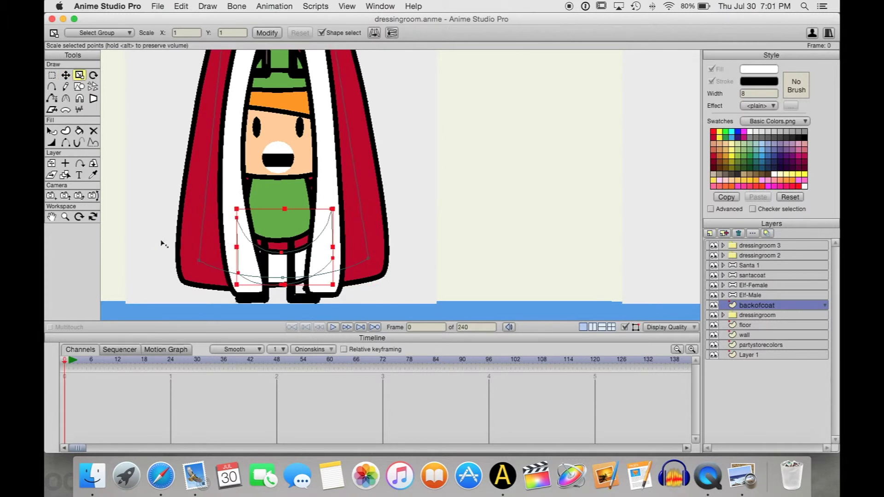
Finish transforming the points and group the layers into a santa-elves folder
key("t")
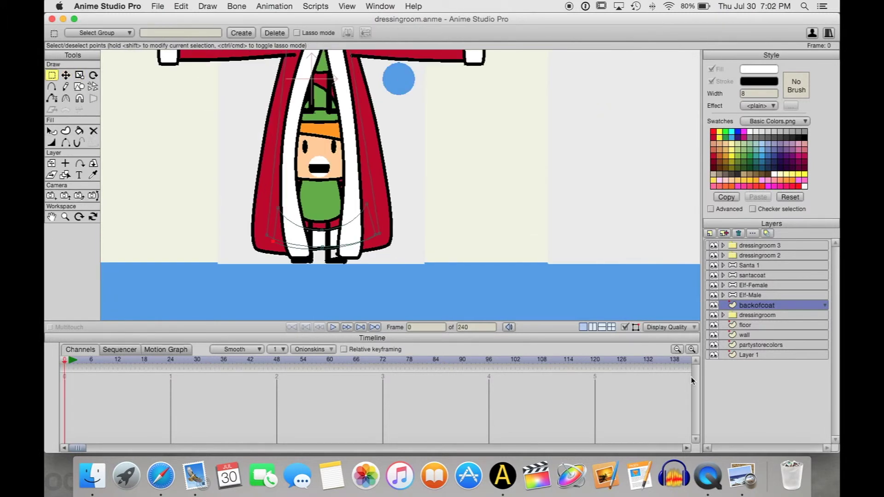
scroll(492, 245, "up", 3)
key("0")
key("super+g")
type("san")
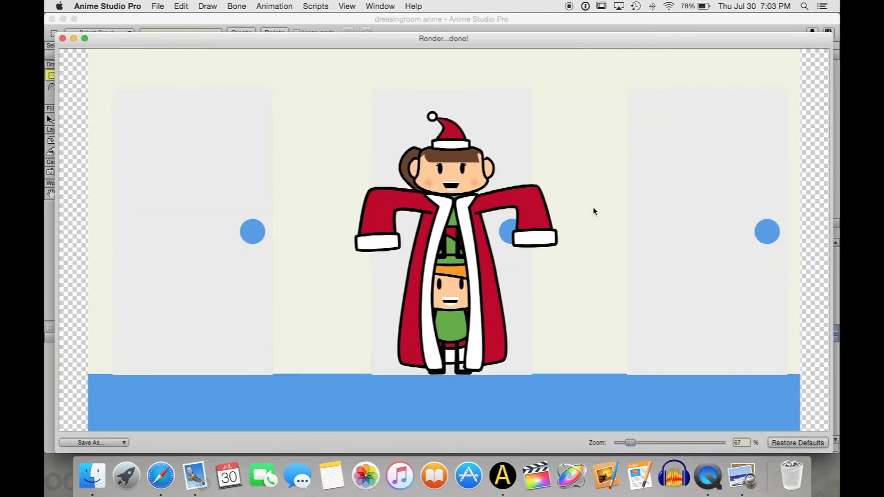
scroll(594, 208, "up", 2)
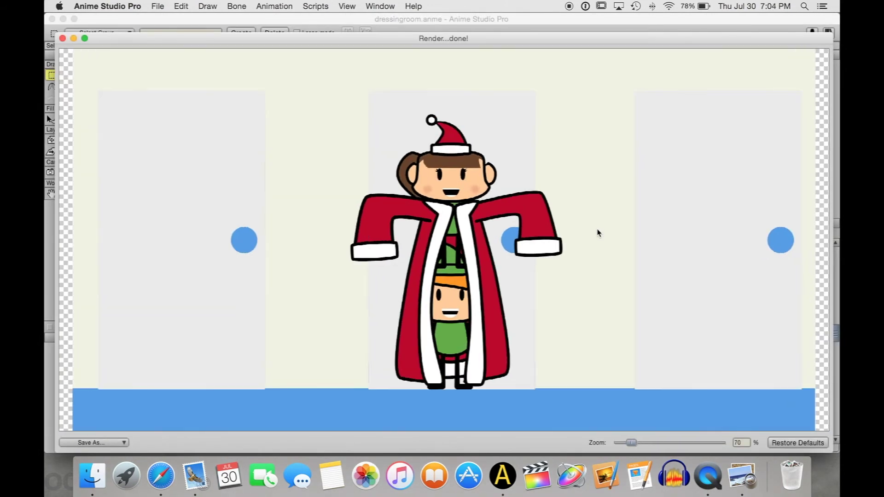
left_click(63, 38)
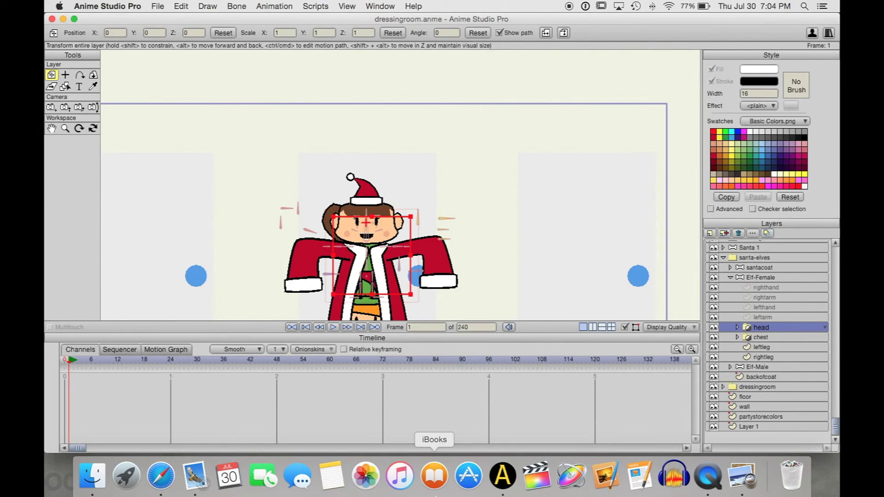